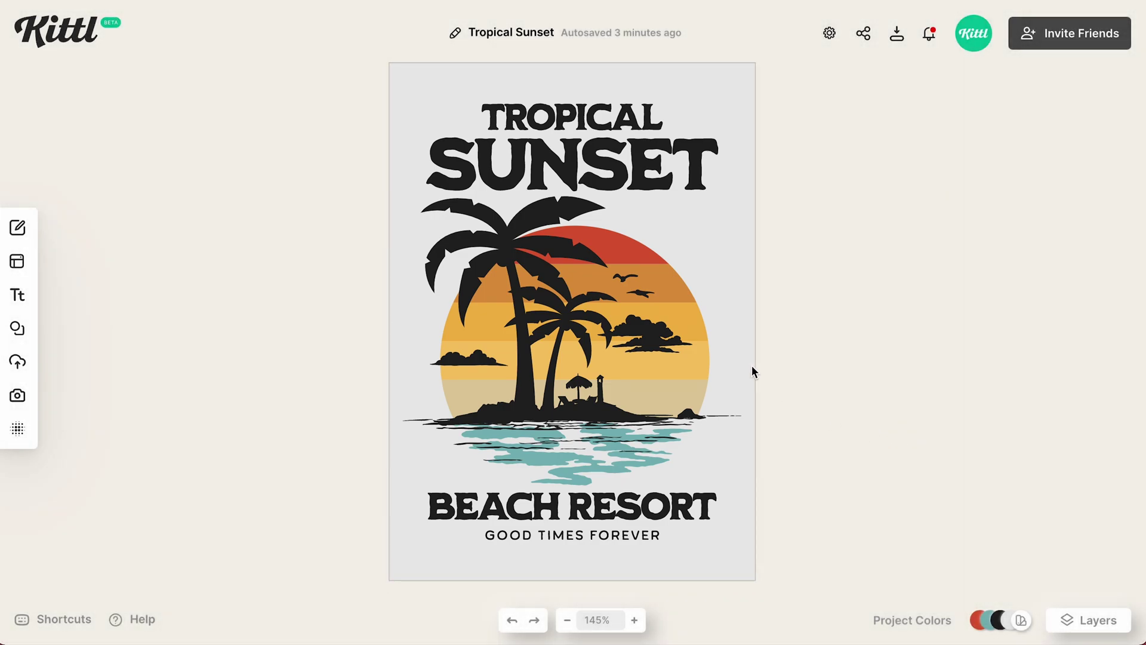
Select the sunset circle graphic in the Tropical Sunset design to show its colour palette
{"action": "left_click", "coordinate": [698, 375]}
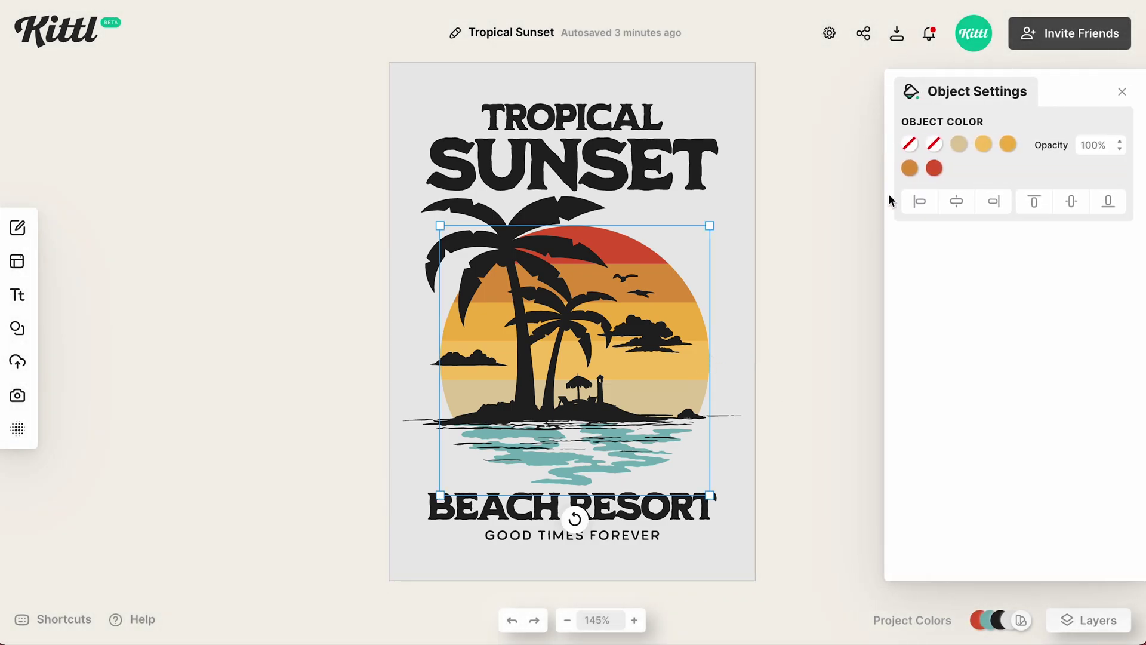
Recolour two sunset bands to deeper gold: the bottom one dark mustard, another tan ddc79a
{"action": "left_click", "coordinate": [958, 144]}
{"action": "left_click_drag", "start_coordinate": [865, 235], "coordinate": [808, 189]}
{"action": "left_click", "coordinate": [983, 144]}
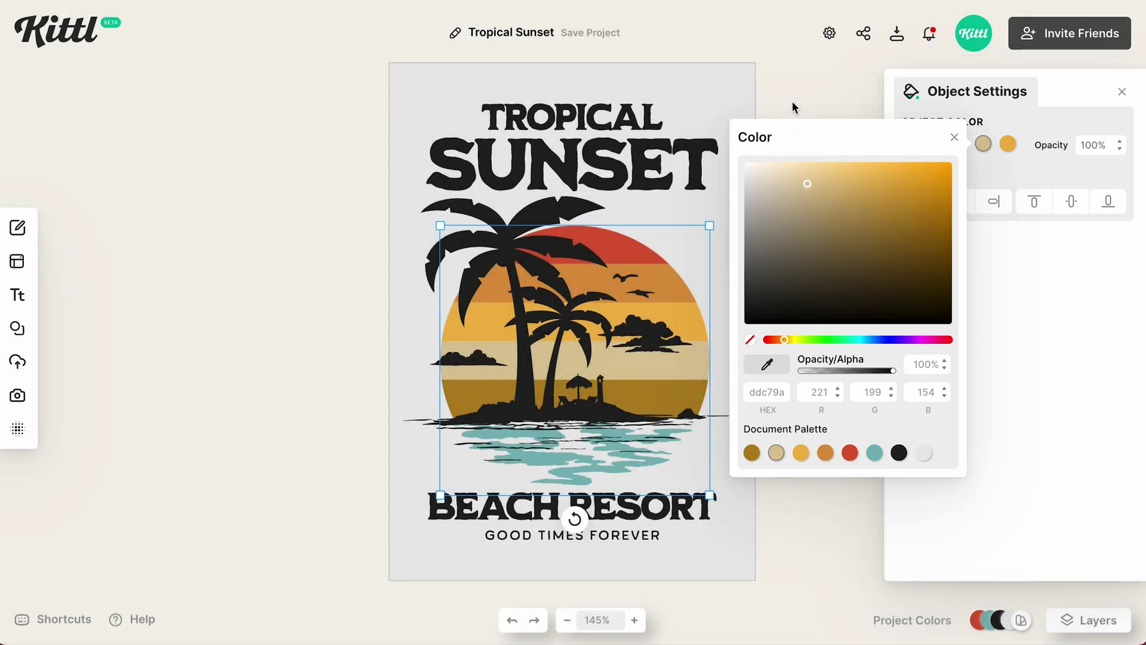
{"action": "left_click", "coordinate": [794, 107]}
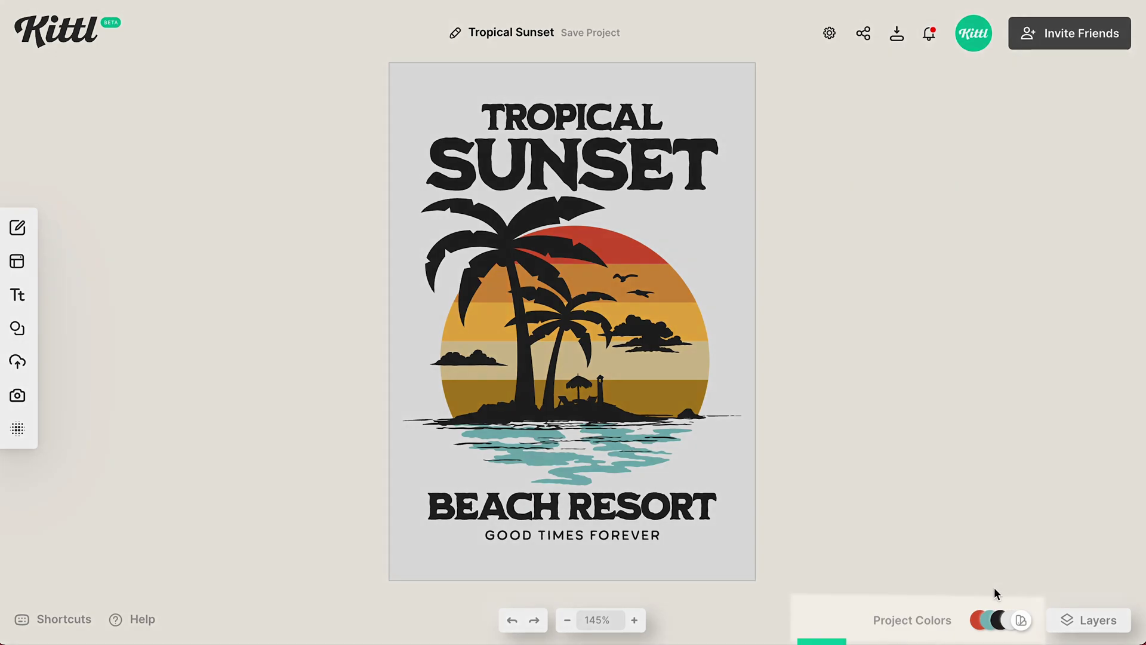
{"action": "mouse_move", "coordinate": [1020, 620]}
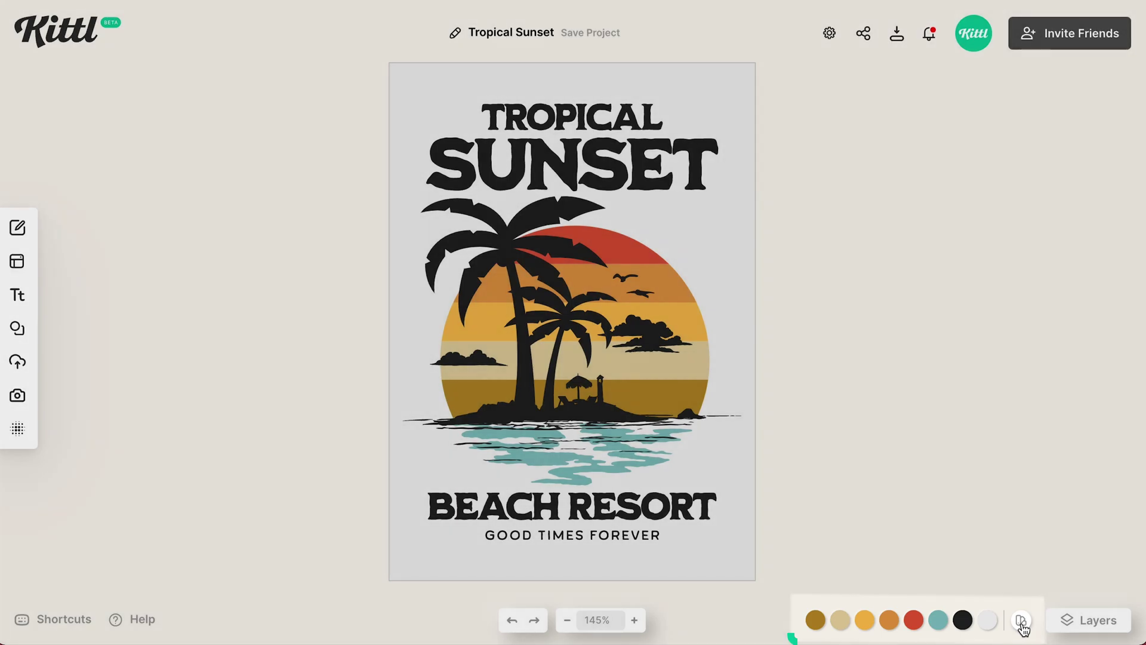
Preview the Mango Dreams and Retro Summer project colour palettes on the design
{"action": "left_click", "coordinate": [1021, 620]}
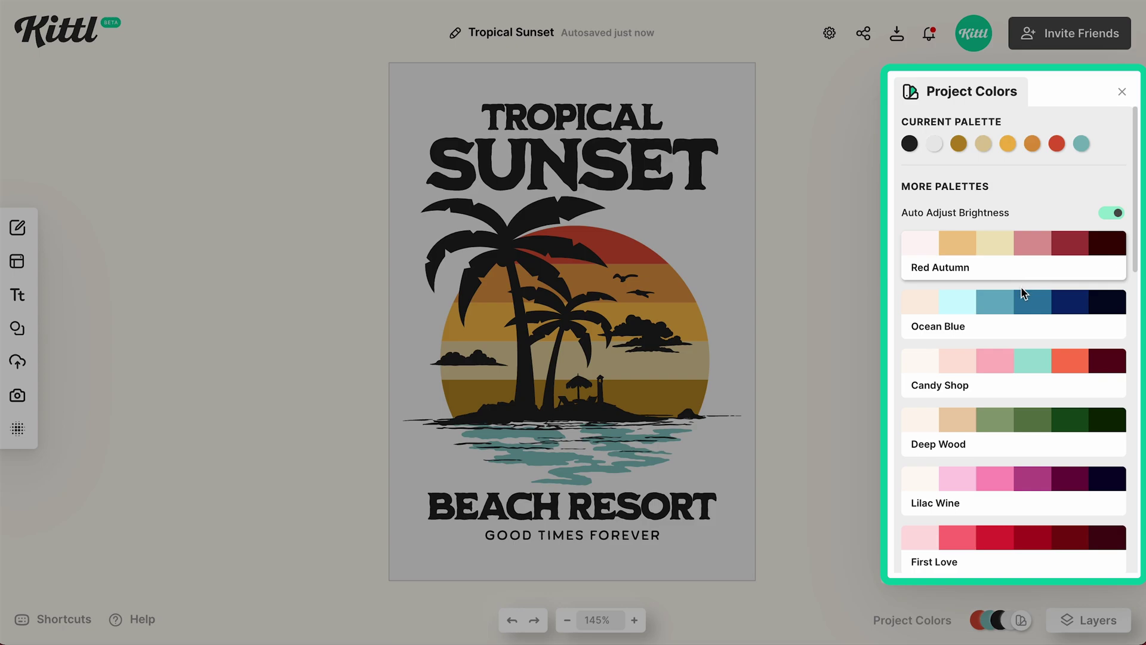
{"action": "scroll", "coordinate": [1025, 321], "scroll_direction": "down", "scroll_amount": 1}
{"action": "scroll", "coordinate": [1025, 321], "scroll_direction": "down", "scroll_amount": 6}
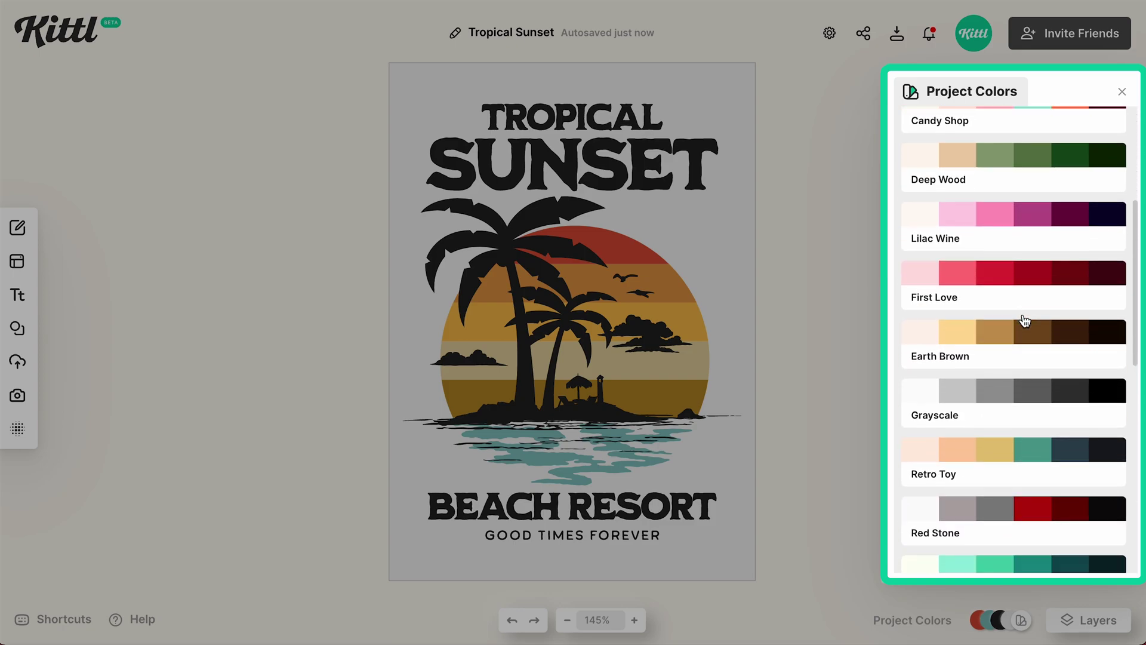
{"action": "scroll", "coordinate": [1024, 321], "scroll_direction": "down", "scroll_amount": 1}
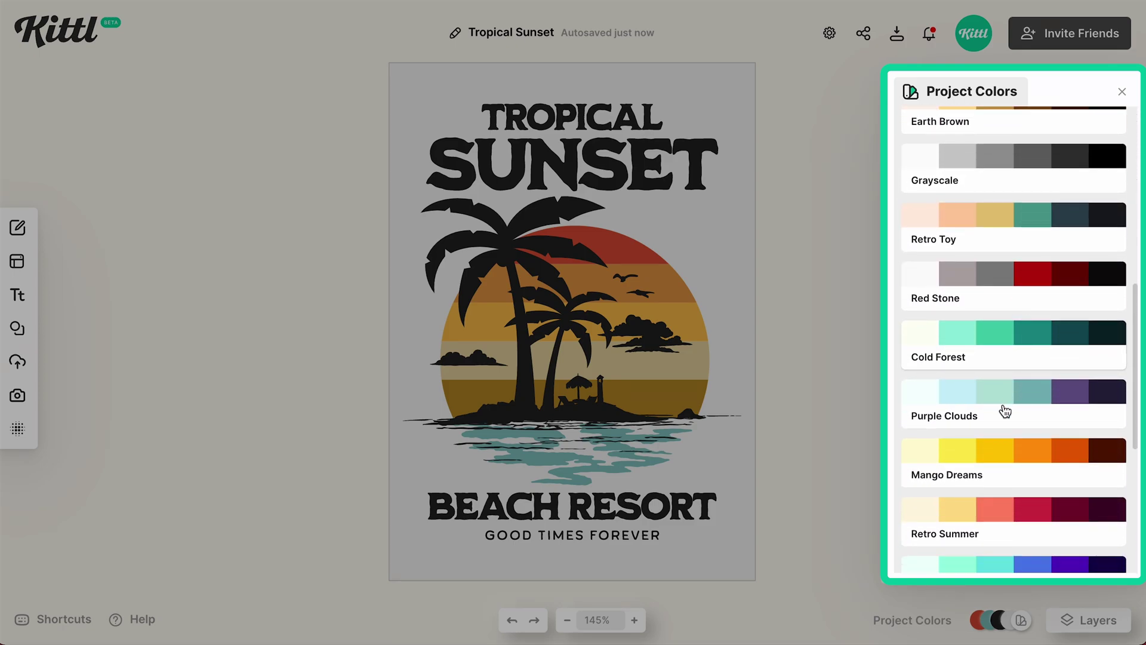
{"action": "left_click", "coordinate": [965, 456]}
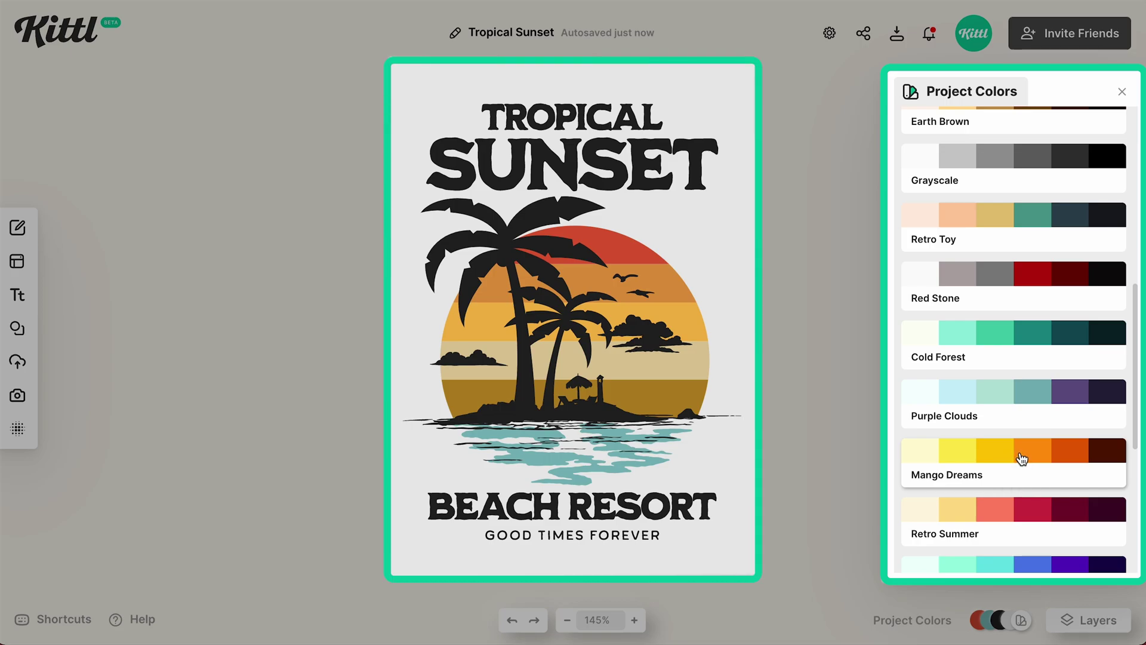
{"action": "left_click", "coordinate": [1021, 457]}
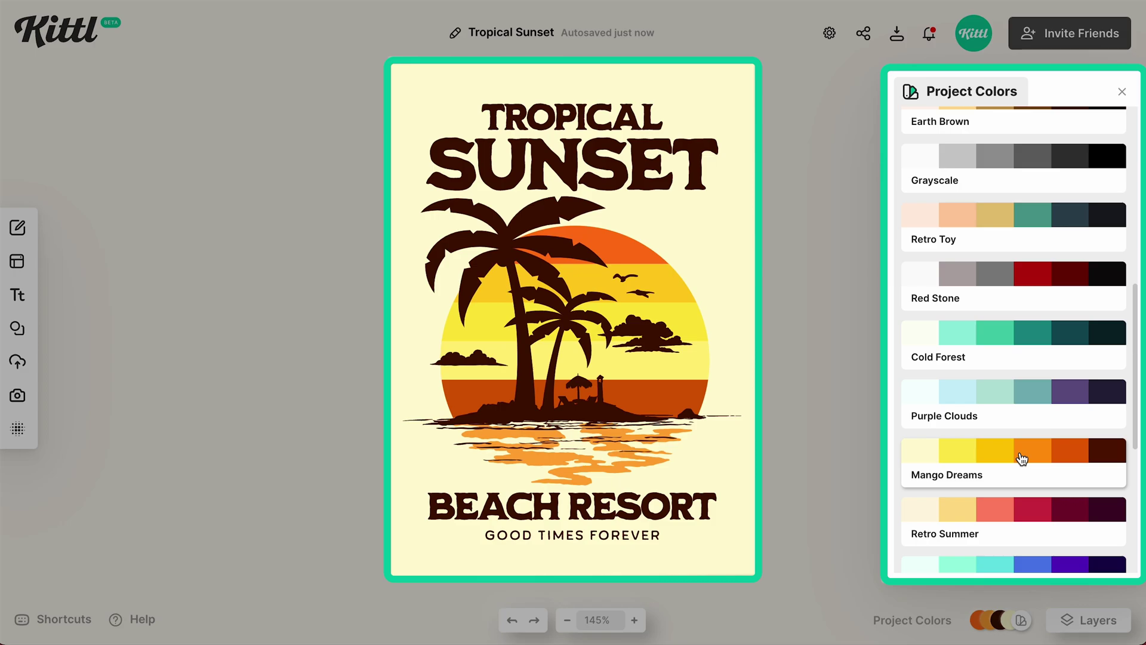
{"action": "scroll", "coordinate": [1022, 457], "scroll_direction": "down", "scroll_amount": 1}
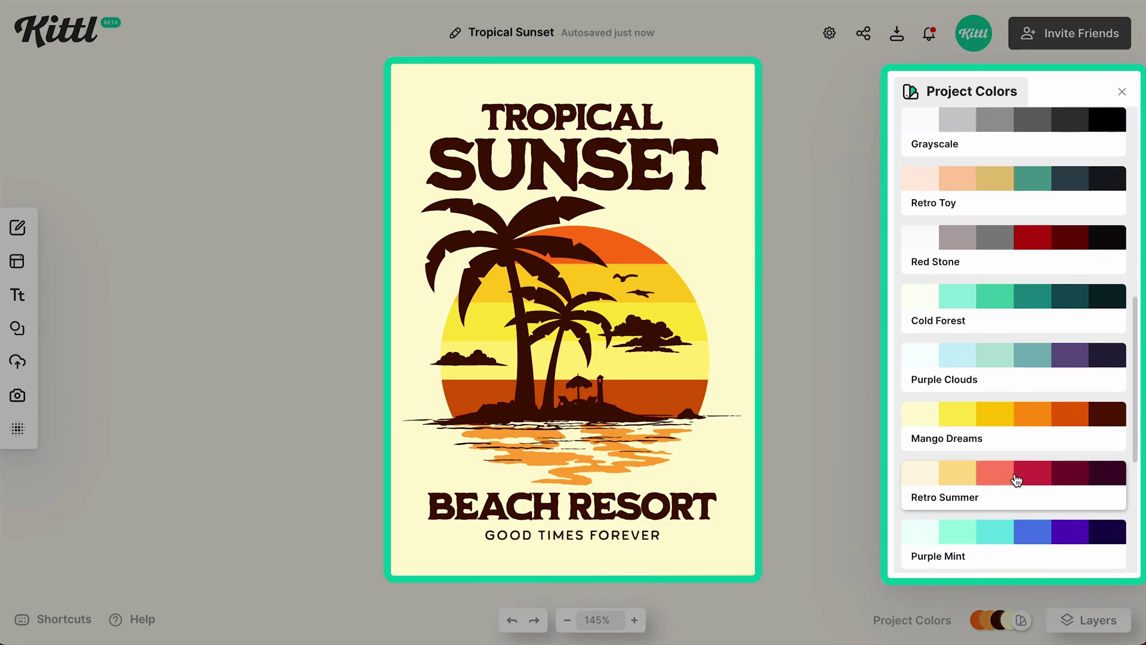
{"action": "left_click", "coordinate": [1017, 479]}
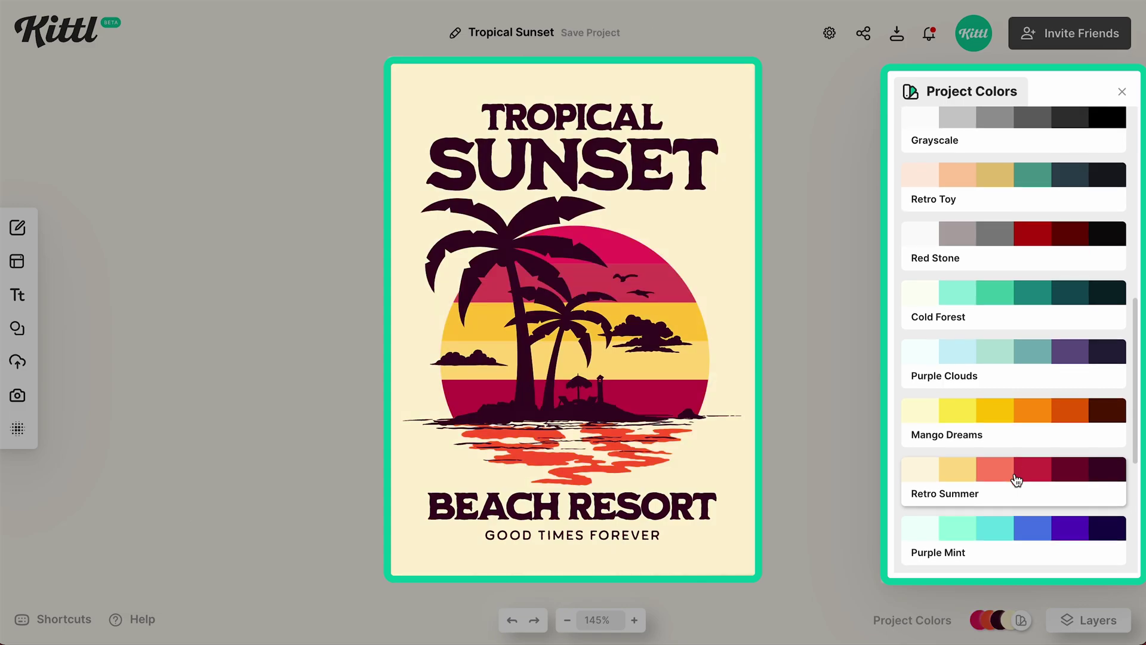
Apply the Ocean Sun palette for blue sun stripes and orange water reflections
{"action": "scroll", "coordinate": [1016, 479], "scroll_direction": "down", "scroll_amount": 2}
{"action": "scroll", "coordinate": [1017, 480], "scroll_direction": "down", "scroll_amount": 2}
{"action": "scroll", "coordinate": [1017, 480], "scroll_direction": "down", "scroll_amount": 2}
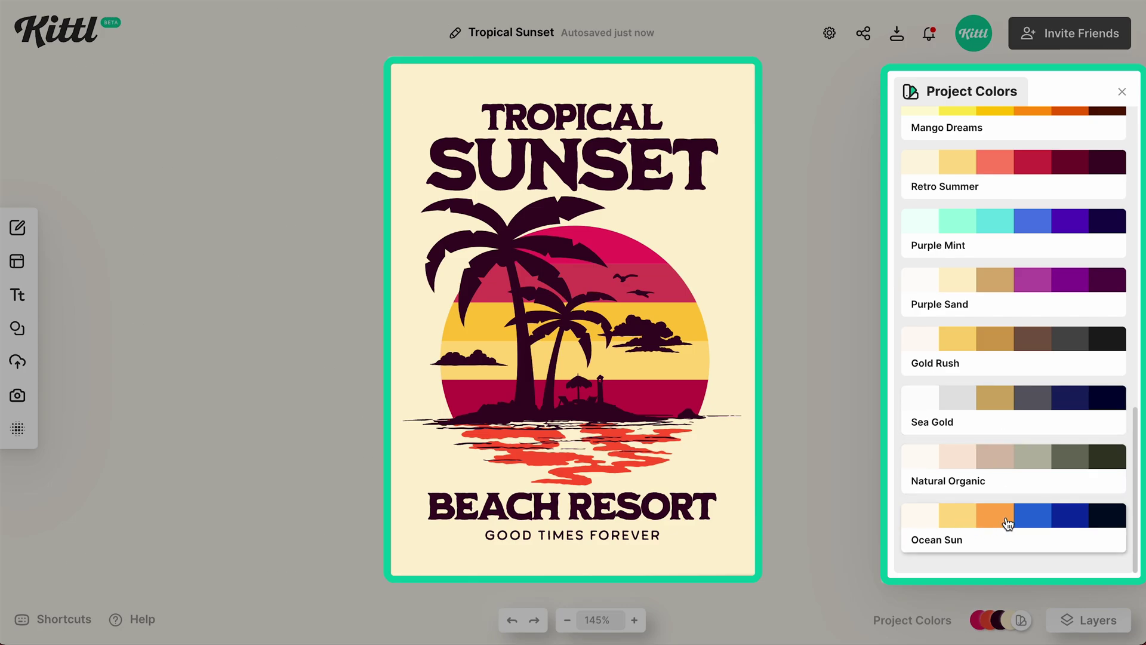
{"action": "left_click", "coordinate": [1018, 523]}
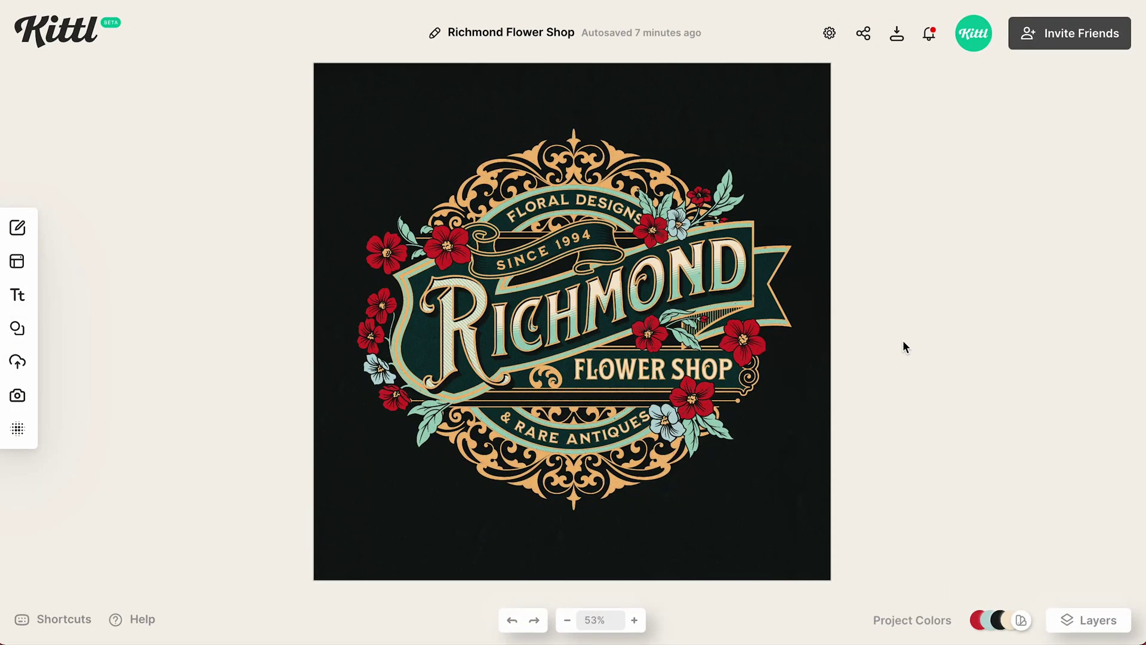
Open the Richmond Flower Shop design and inspect its logo group and black background colours
{"action": "scroll", "coordinate": [902, 347], "scroll_direction": "up", "scroll_amount": 1}
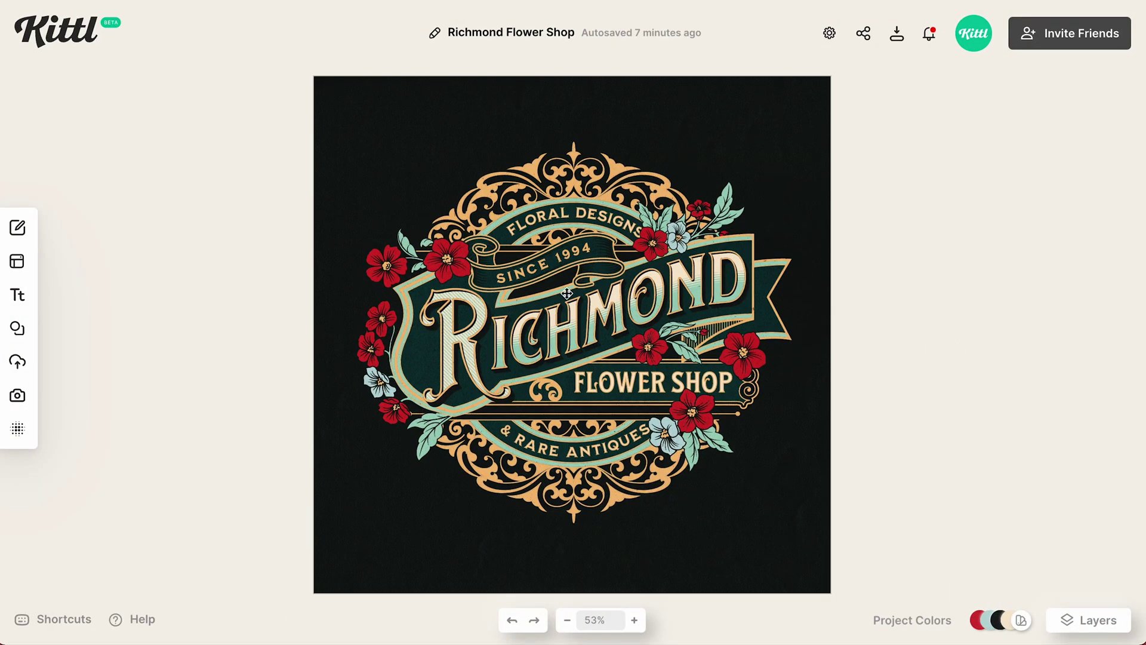
{"action": "left_click", "coordinate": [740, 363]}
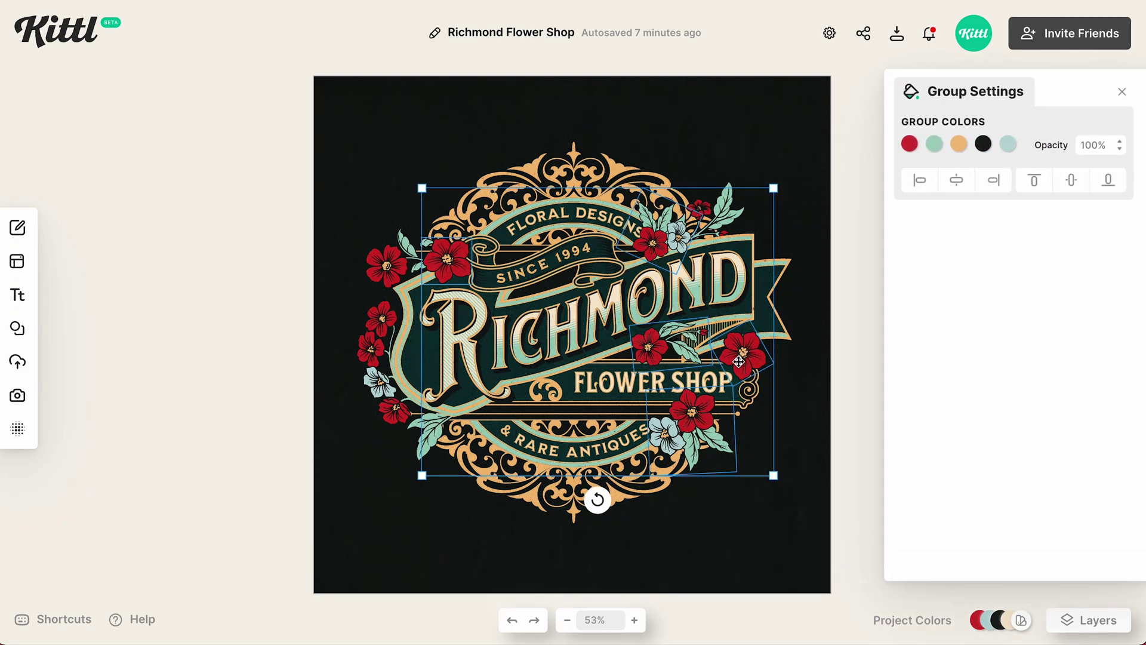
{"action": "left_click", "coordinate": [812, 346]}
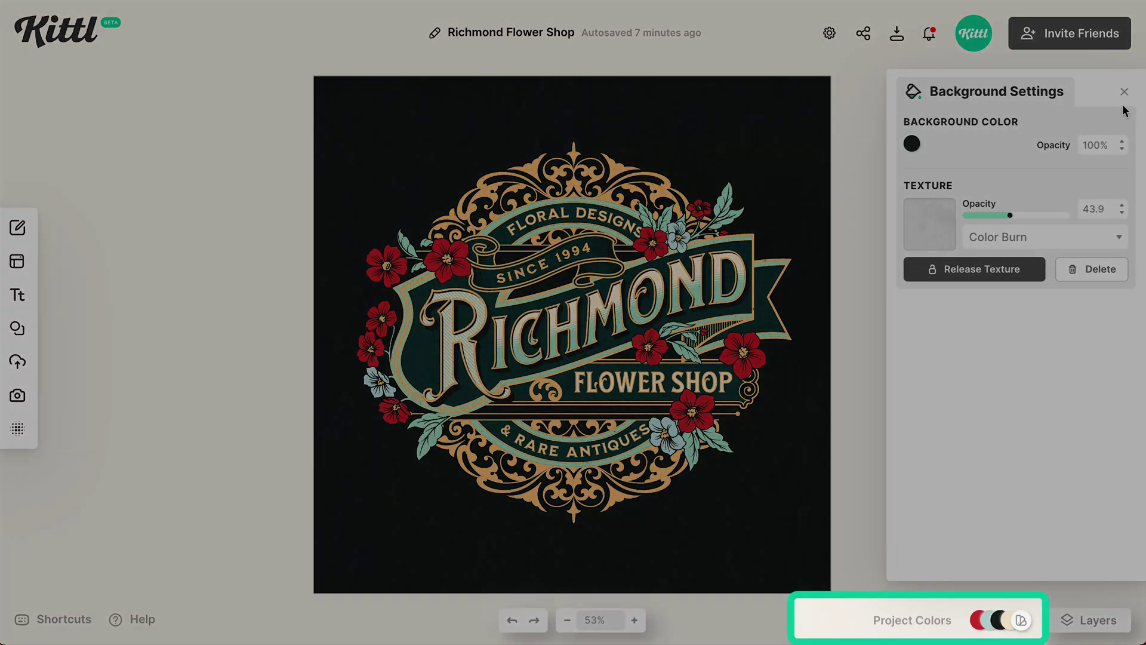
{"action": "left_click", "coordinate": [1020, 620]}
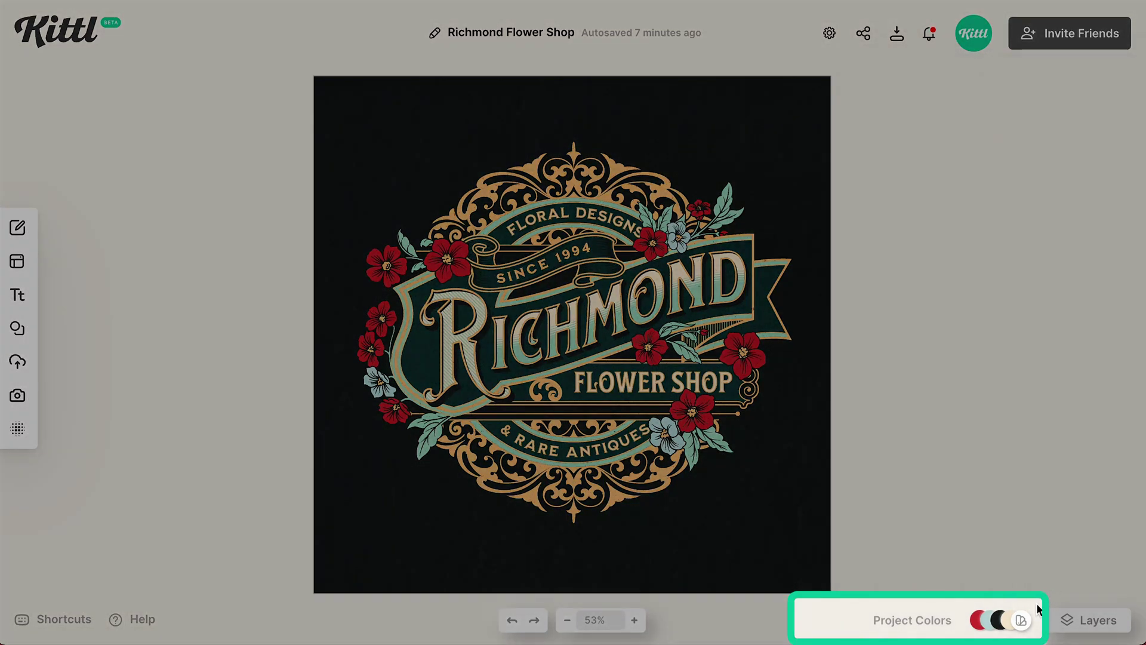
Try the First Love and Candy Shop palettes, then settle on Earth Brown for the badge
{"action": "left_click", "coordinate": [1020, 622]}
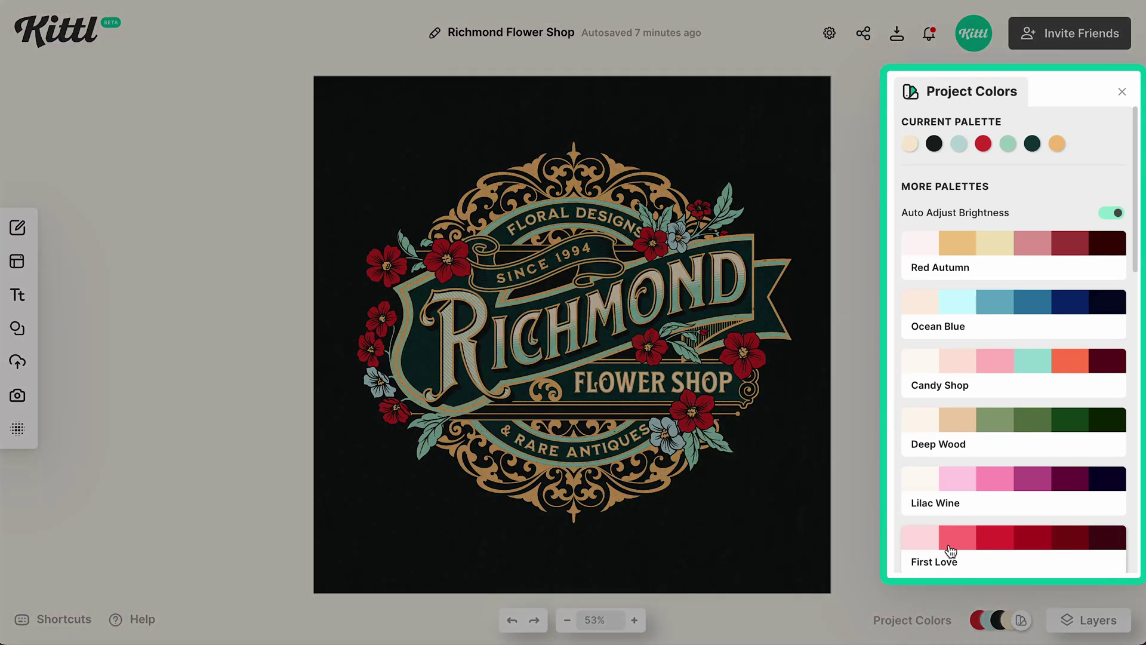
{"action": "left_click", "coordinate": [1001, 544]}
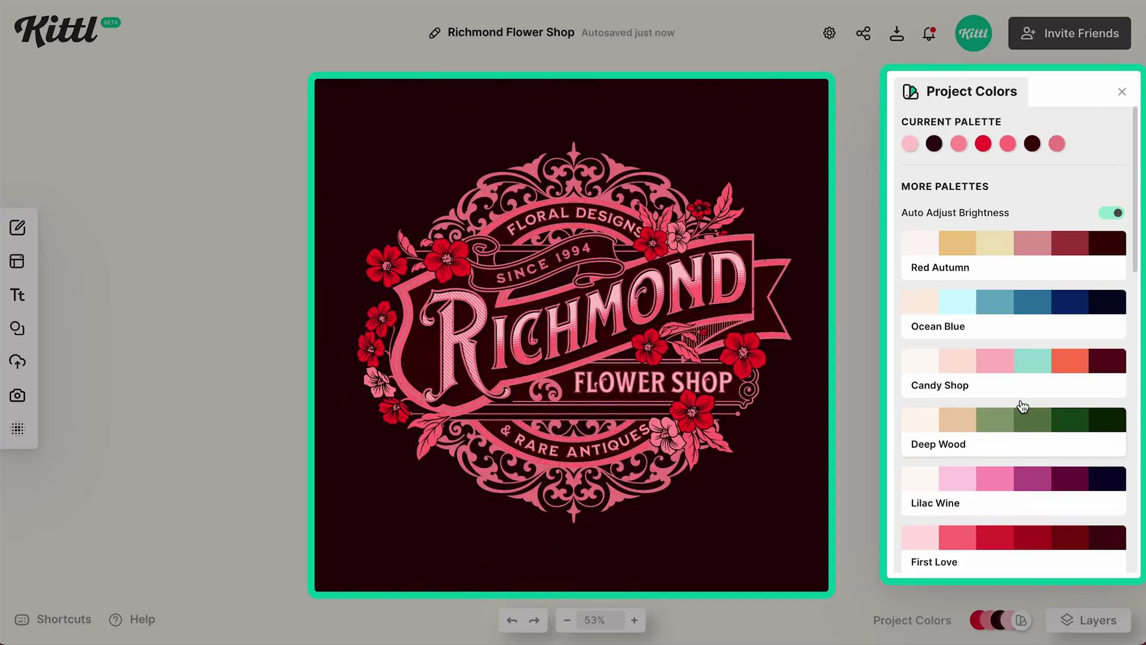
{"action": "scroll", "coordinate": [1021, 409], "scroll_direction": "down", "scroll_amount": 1}
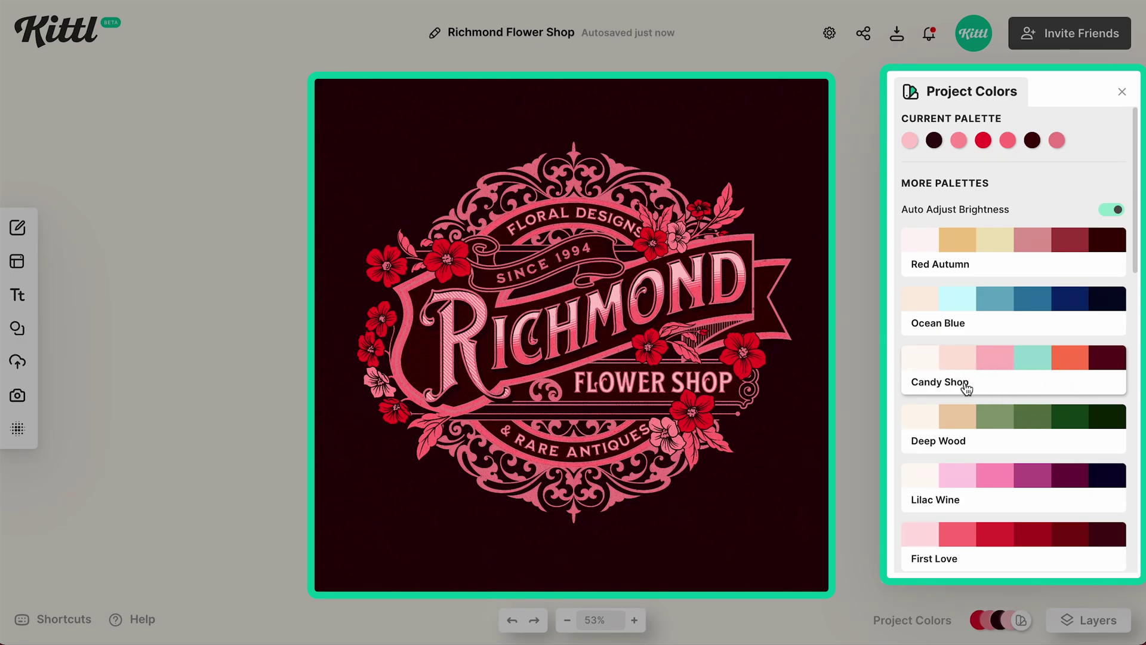
{"action": "left_click", "coordinate": [983, 367]}
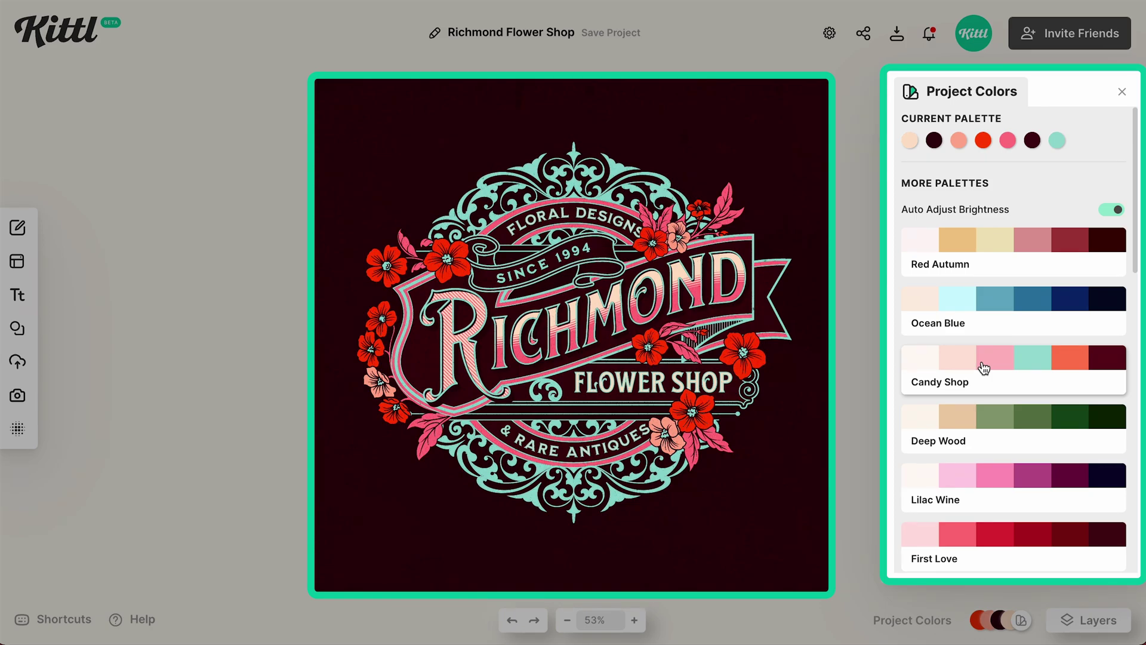
{"action": "scroll", "coordinate": [983, 367], "scroll_direction": "down", "scroll_amount": 5}
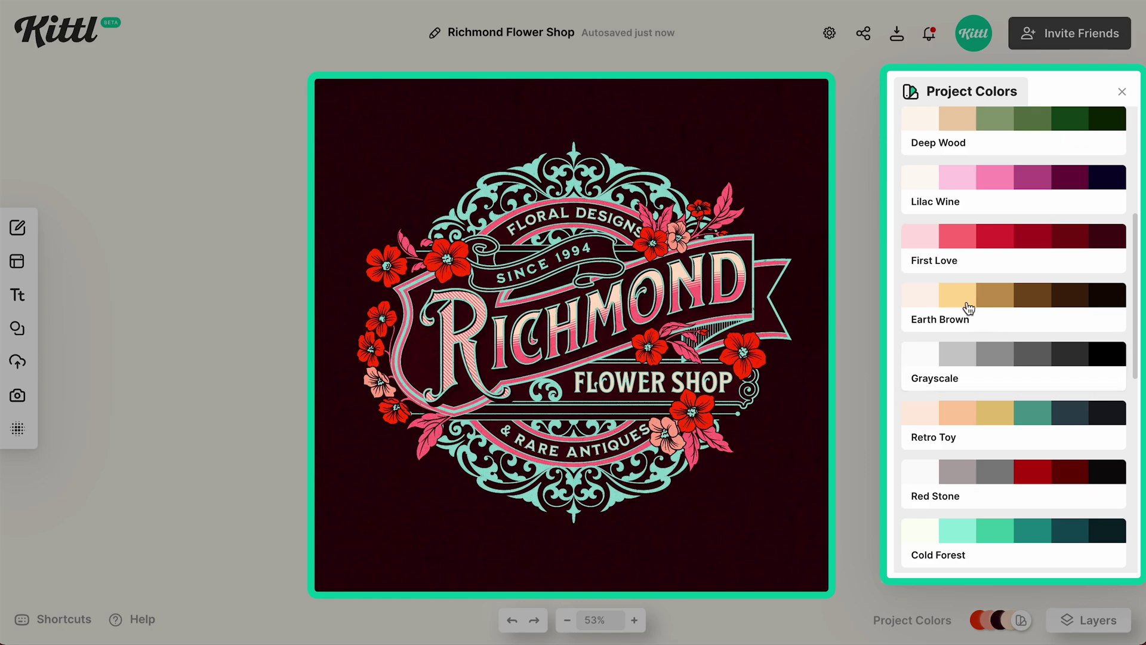
{"action": "left_click", "coordinate": [965, 308]}
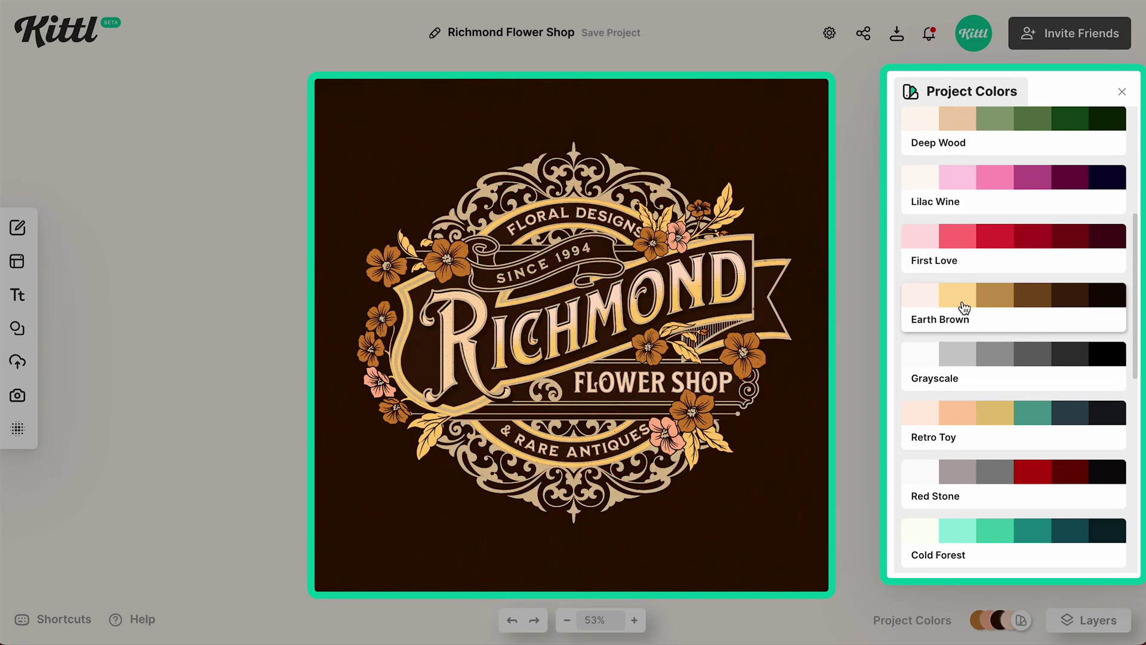
{"action": "scroll", "coordinate": [1009, 334], "scroll_direction": "down", "scroll_amount": 3}
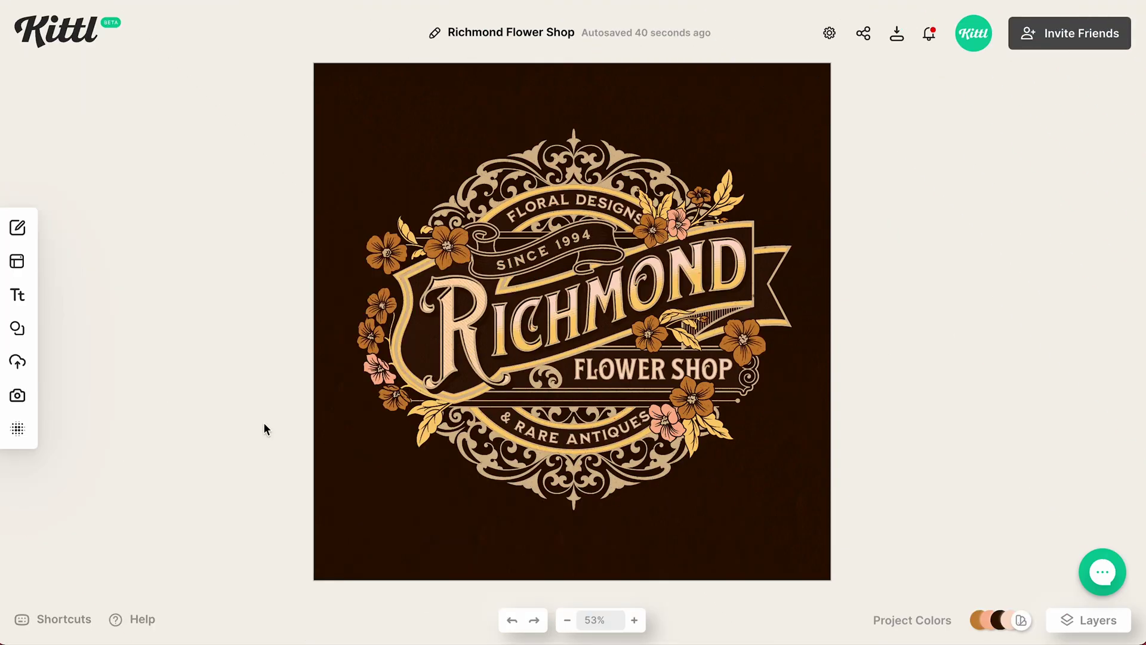
Create a new blank project from My Projects and show the Uploads library
{"action": "left_click", "coordinate": [23, 233]}
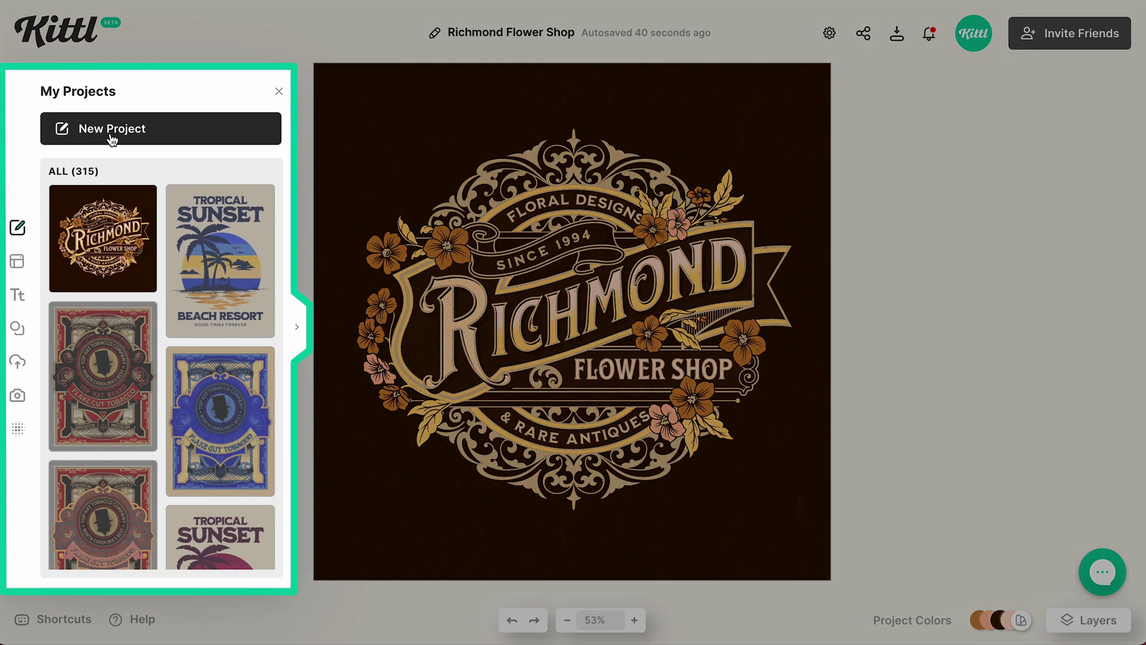
{"action": "left_click", "coordinate": [112, 137]}
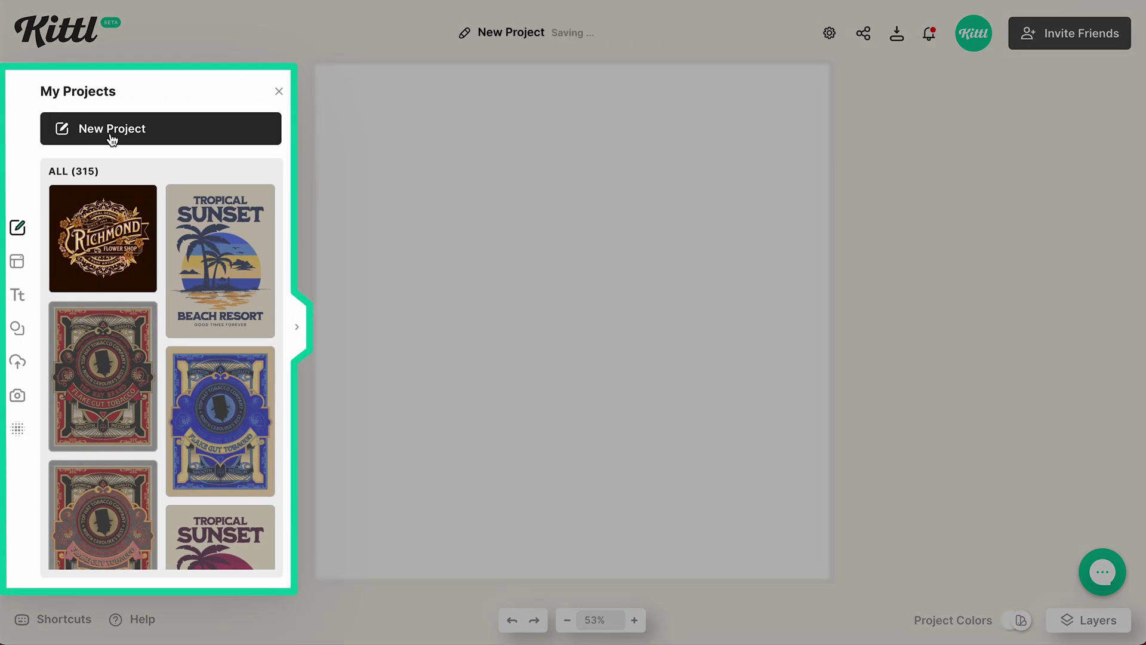
{"action": "left_click", "coordinate": [18, 363]}
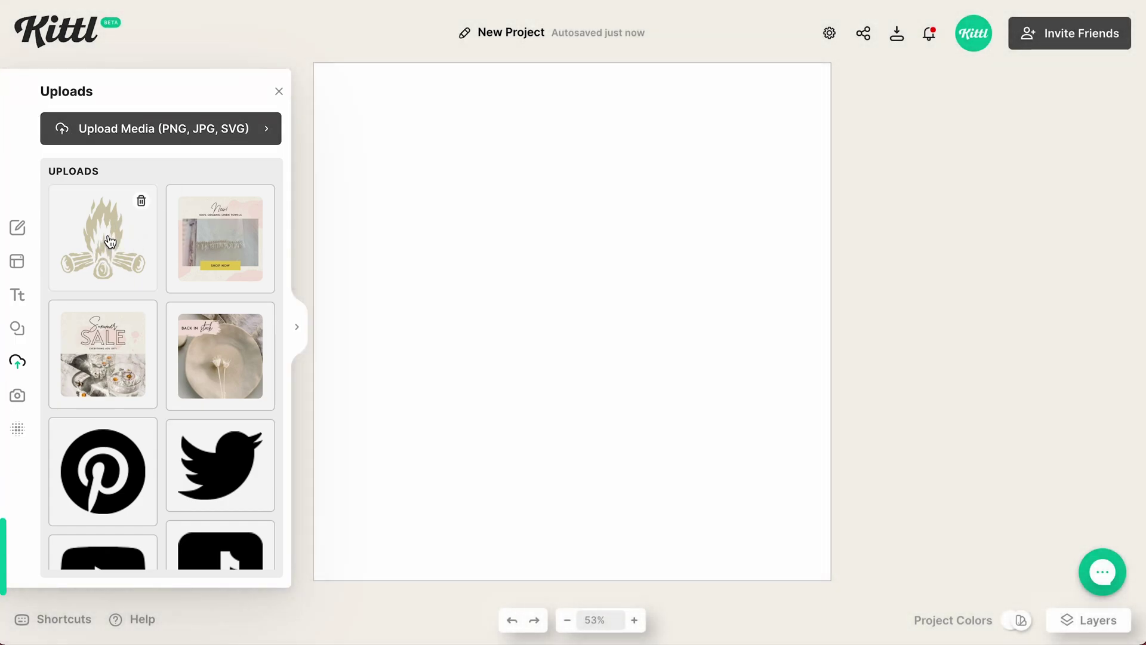
Add the campfire graphic, try dark olive, Deep Wood and Lilac Wine colours, then delete it
{"action": "left_click", "coordinate": [111, 241]}
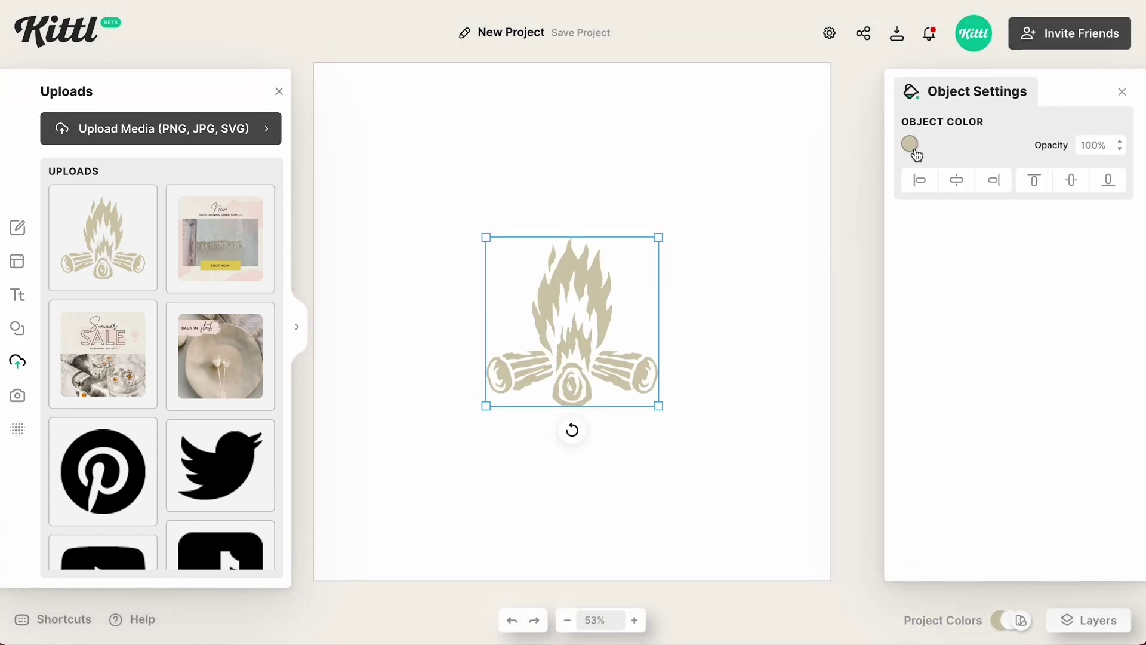
{"action": "left_click", "coordinate": [909, 144]}
{"action": "left_click", "coordinate": [850, 252]}
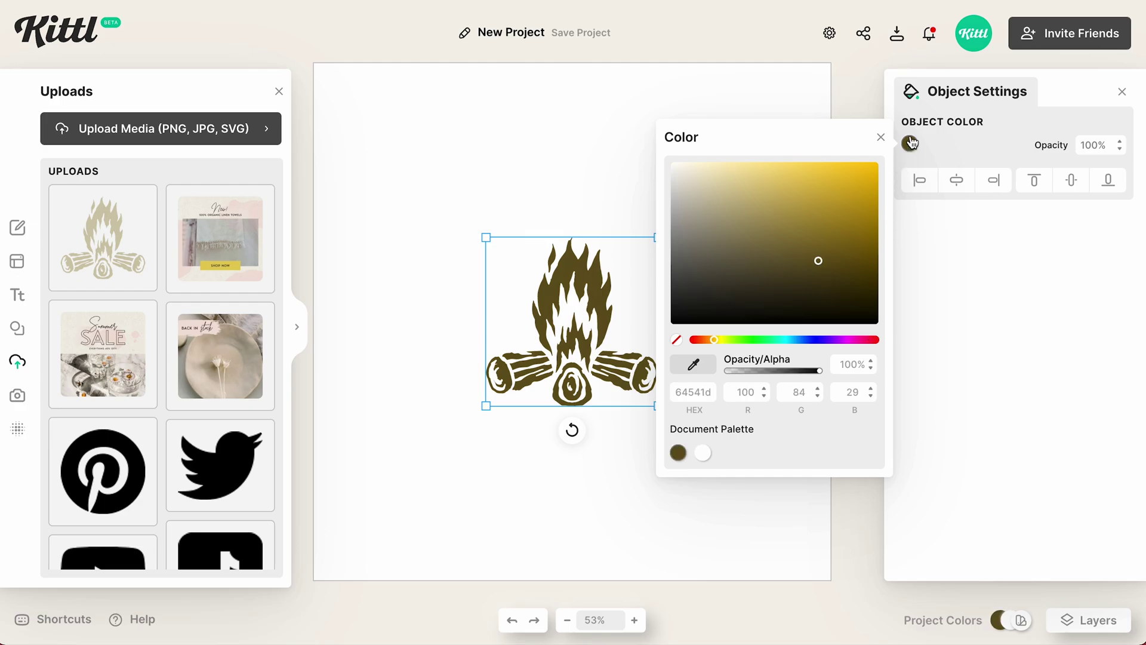
{"action": "left_click", "coordinate": [1021, 468]}
{"action": "left_click", "coordinate": [1022, 621]}
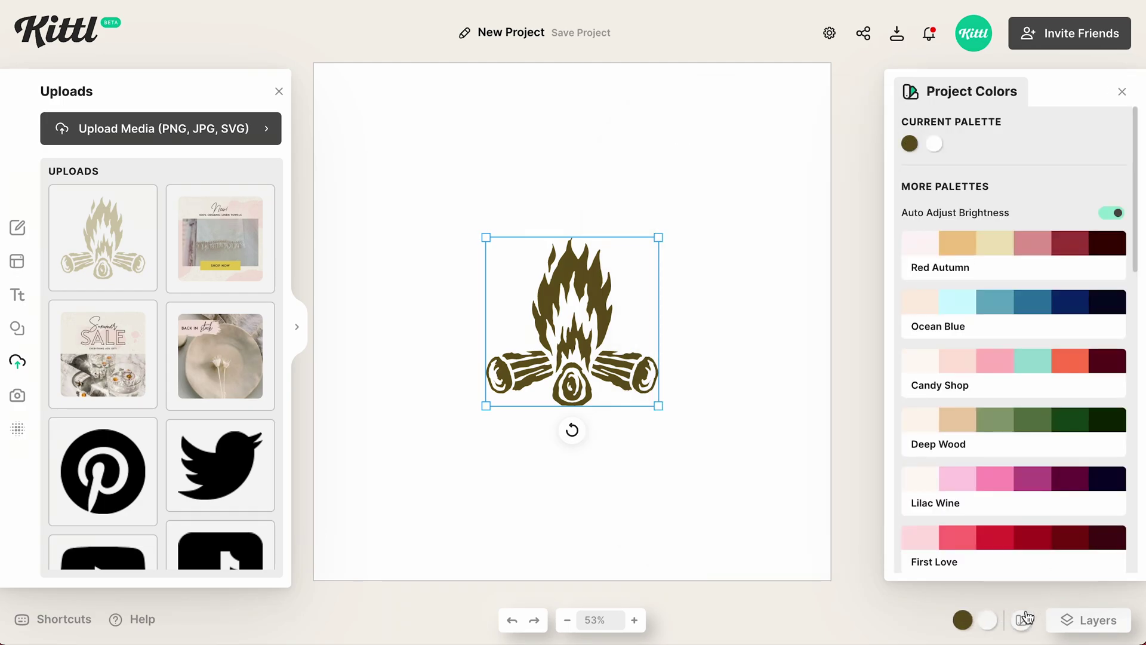
{"action": "left_click", "coordinate": [992, 425]}
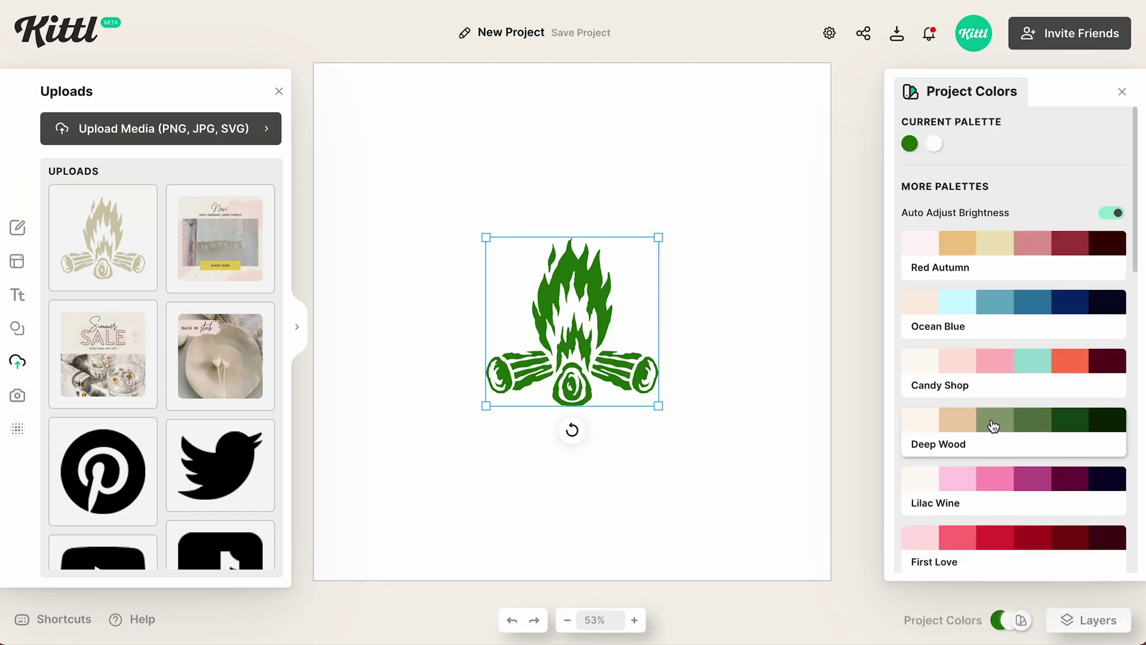
{"action": "left_click", "coordinate": [969, 479]}
{"action": "left_click", "coordinate": [600, 281]}
{"action": "left_click", "coordinate": [586, 296]}
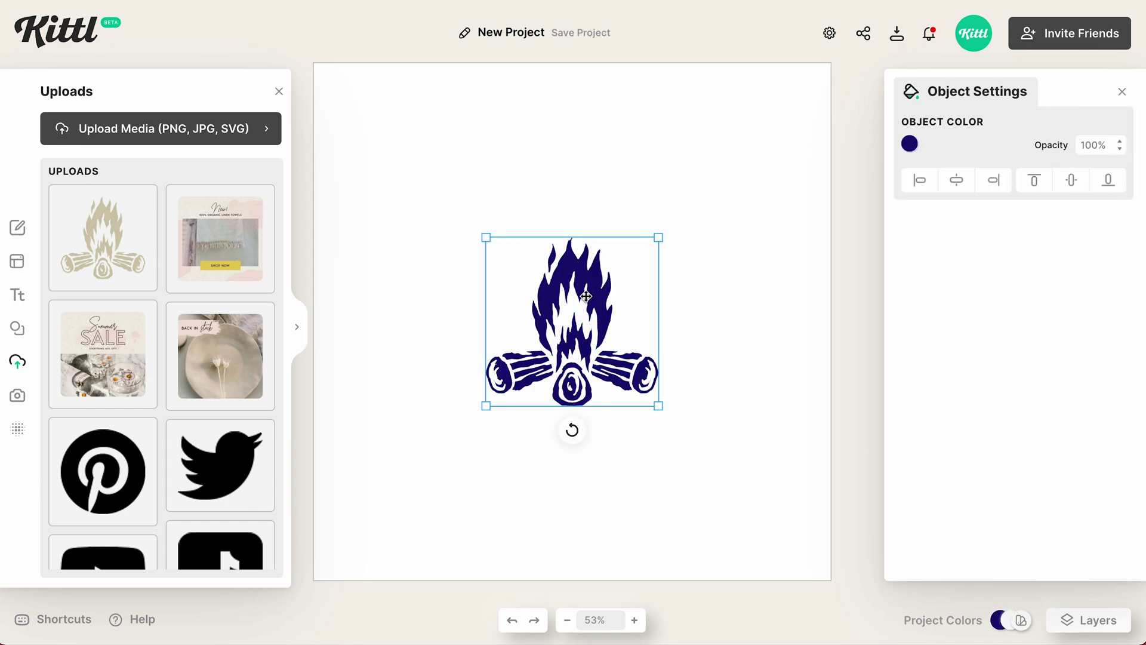
{"action": "key", "text": "Delete"}
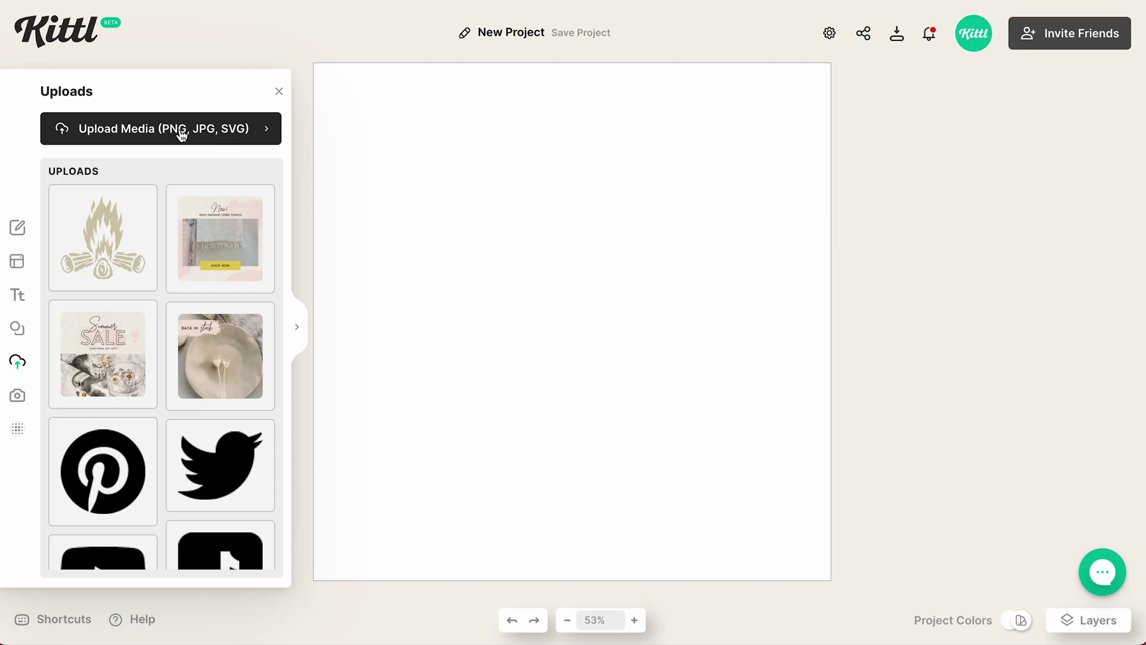
Upload Adventurer Logo Templates-02.svg so the 'Go Journey, Take a Hike' badge lands on the canvas
{"action": "left_click", "coordinate": [156, 136]}
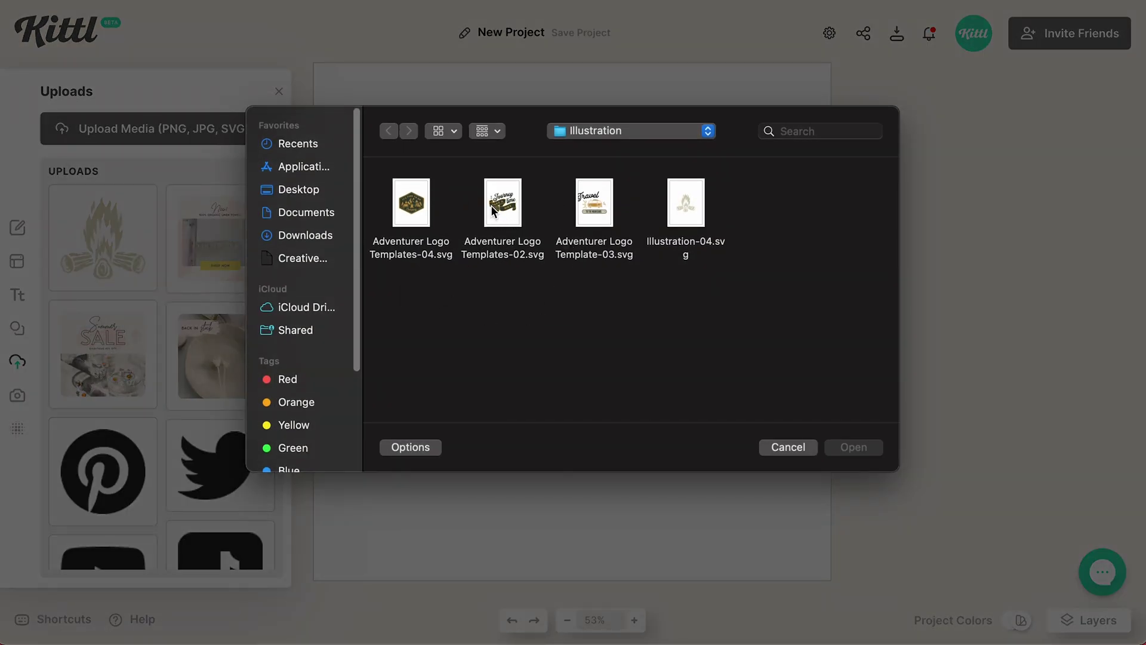
{"action": "left_click", "coordinate": [510, 216]}
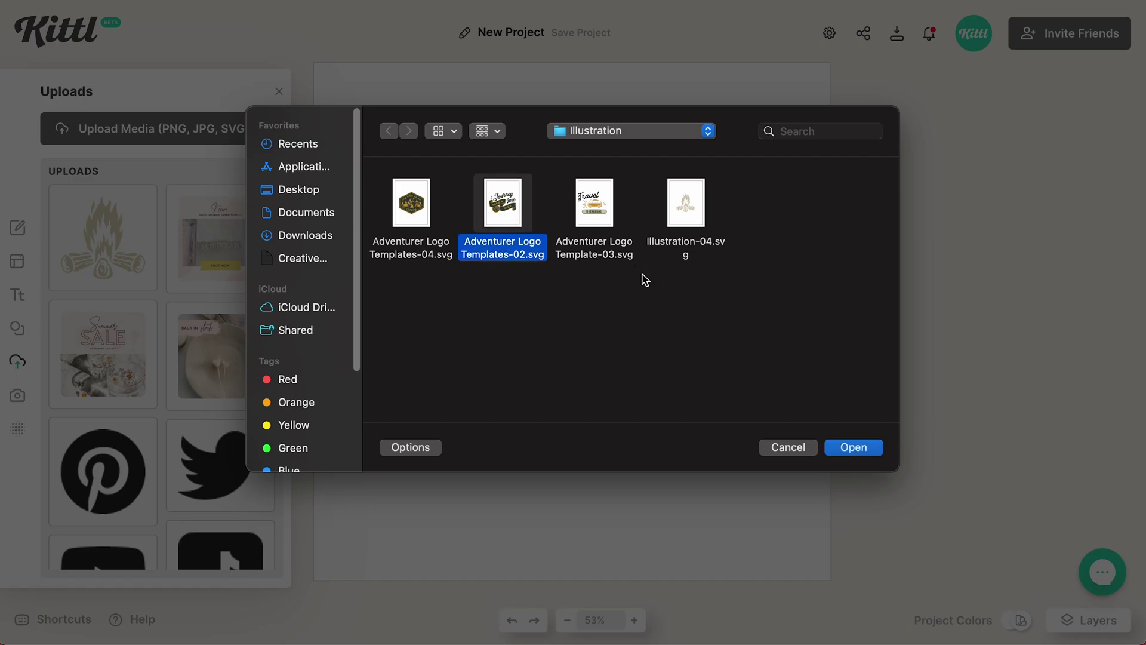
{"action": "left_click", "coordinate": [863, 449]}
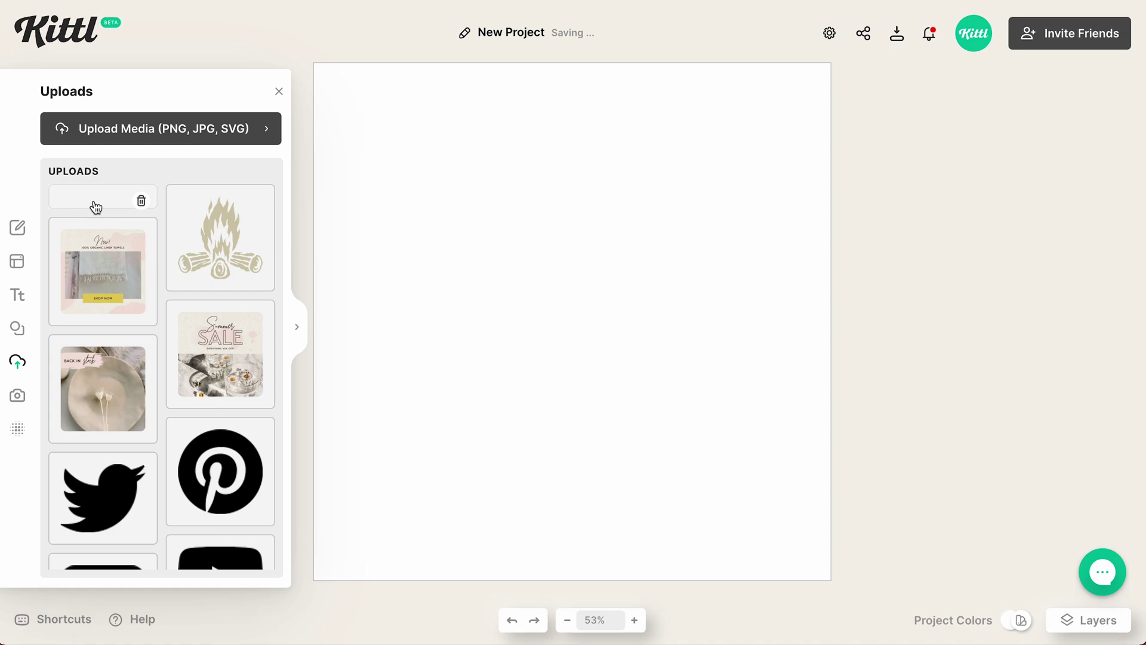
{"action": "left_click", "coordinate": [279, 91]}
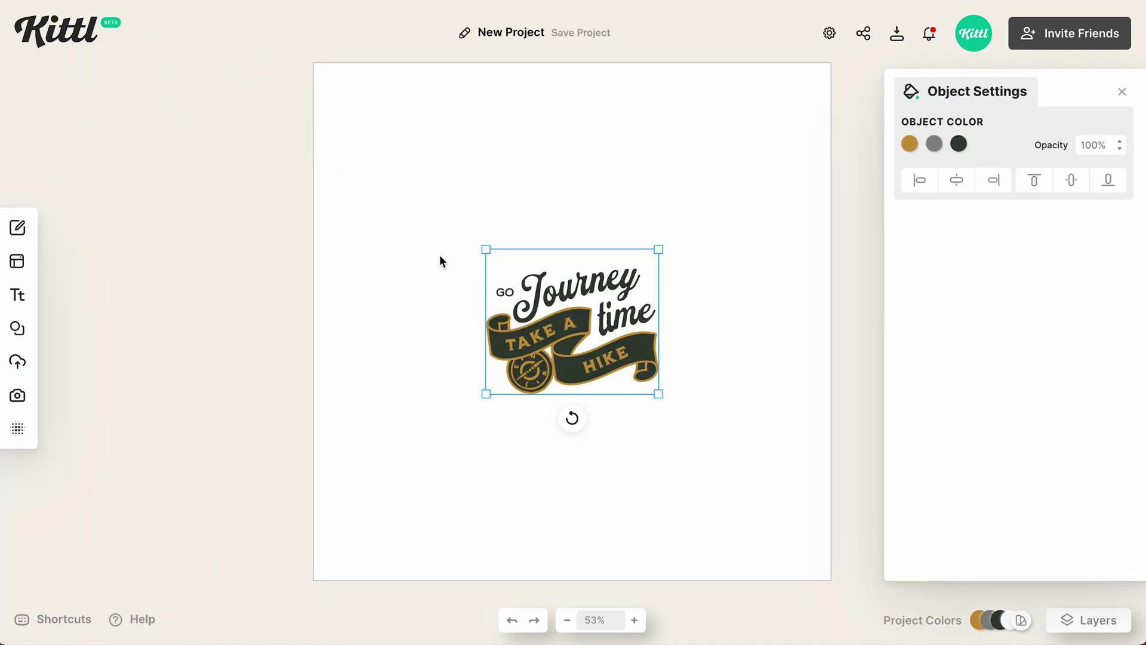
Try Deep Wood, Ocean Blue, Candy Shop and Grayscale palettes, then apply Red Stone to the logo
{"action": "left_click", "coordinate": [1021, 620]}
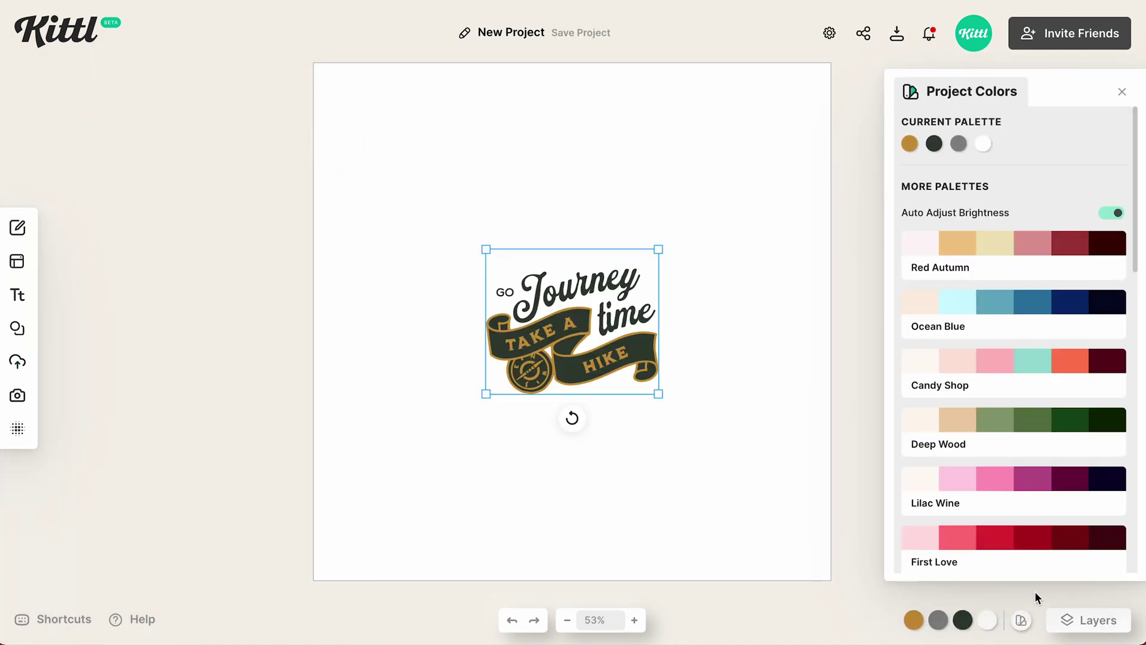
{"action": "left_click", "coordinate": [998, 428]}
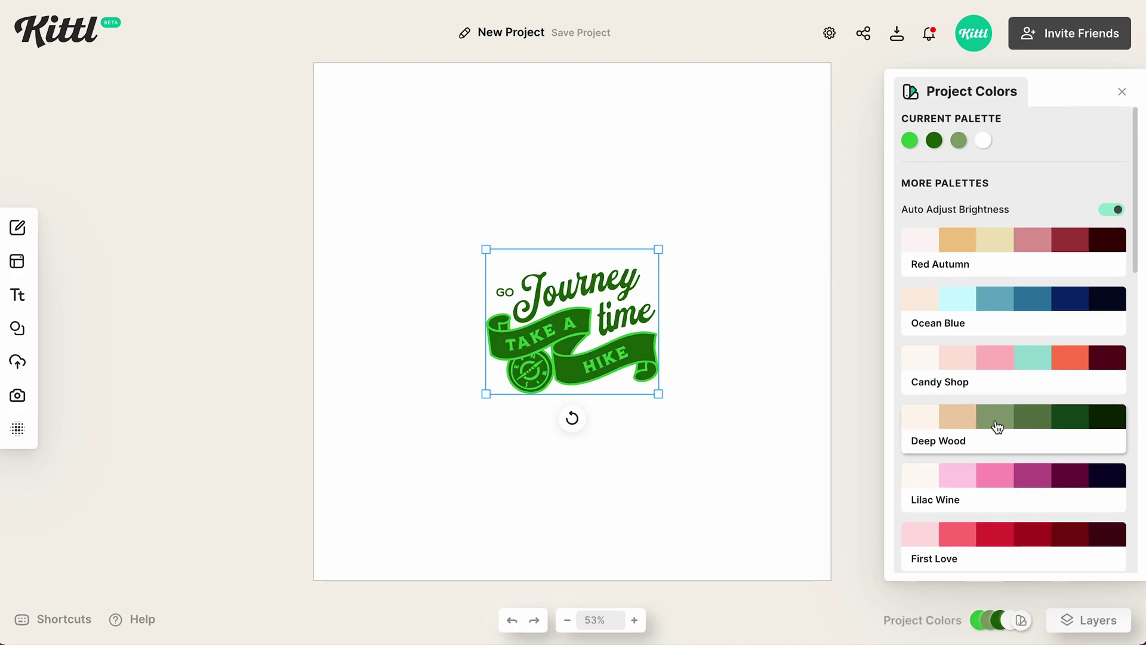
{"action": "left_click", "coordinate": [1019, 299]}
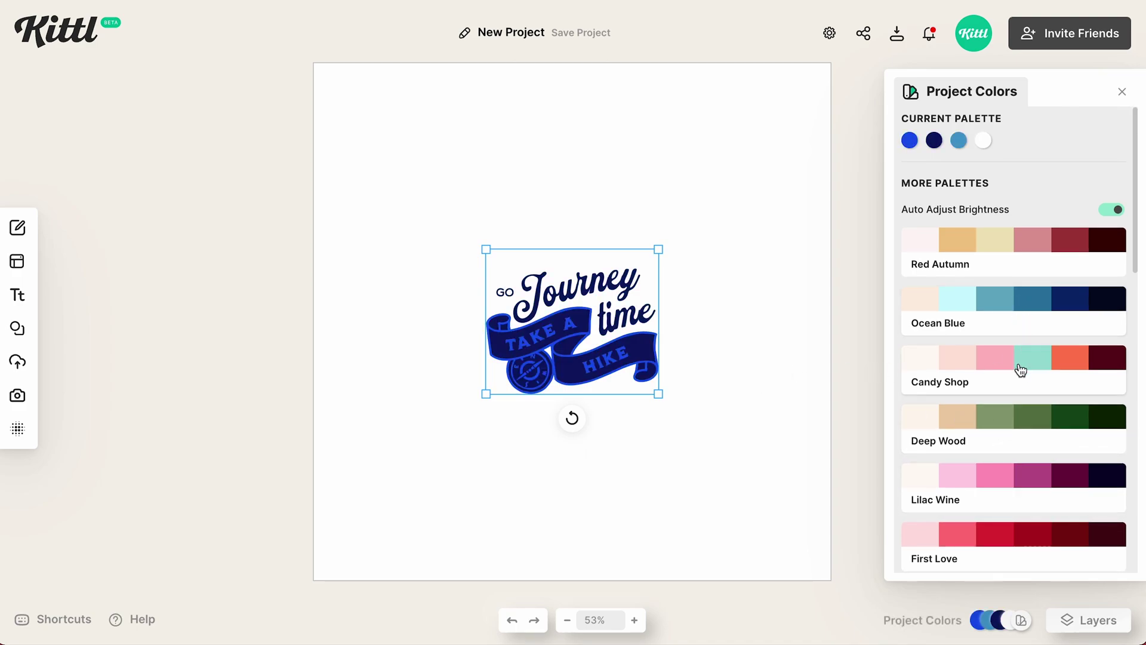
{"action": "scroll", "coordinate": [1025, 382], "scroll_direction": "down", "scroll_amount": 1}
{"action": "scroll", "coordinate": [1027, 389], "scroll_direction": "down", "scroll_amount": 1}
{"action": "left_click", "coordinate": [1015, 279]}
{"action": "scroll", "coordinate": [1031, 409], "scroll_direction": "down", "scroll_amount": 3}
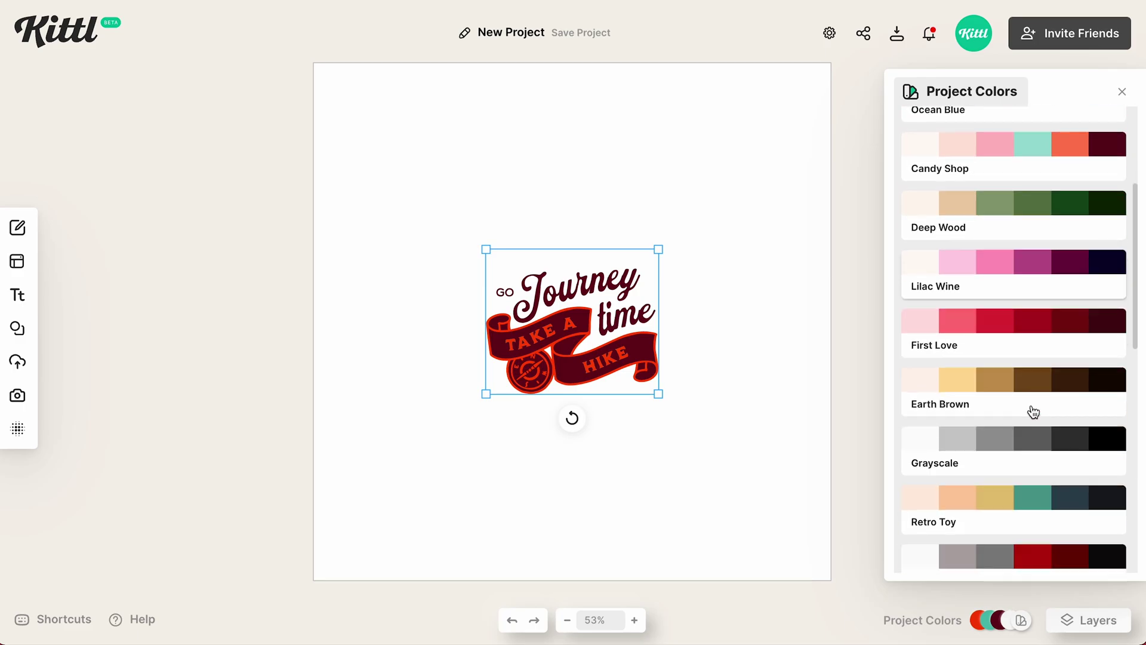
{"action": "left_click", "coordinate": [1019, 449]}
{"action": "scroll", "coordinate": [1019, 450], "scroll_direction": "down", "scroll_amount": 2}
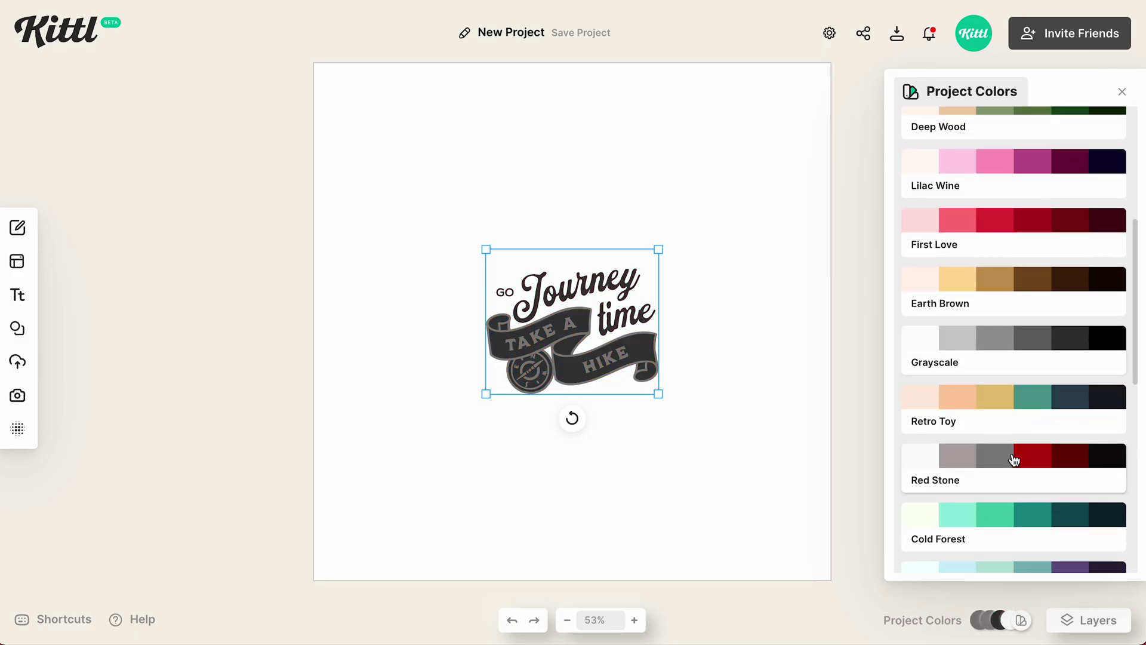
{"action": "left_click", "coordinate": [1015, 458]}
Darken the enlarged logo's red parts to maroon and adjust the colour of its dark parts
{"action": "left_click", "coordinate": [639, 348]}
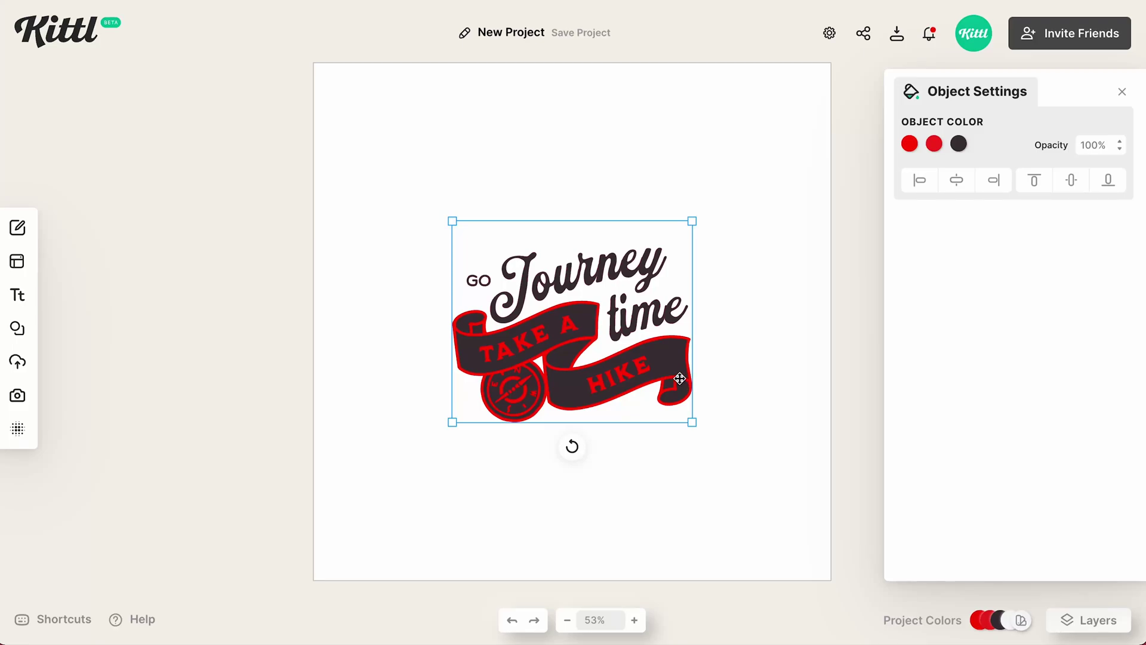
{"action": "left_click", "coordinate": [909, 145]}
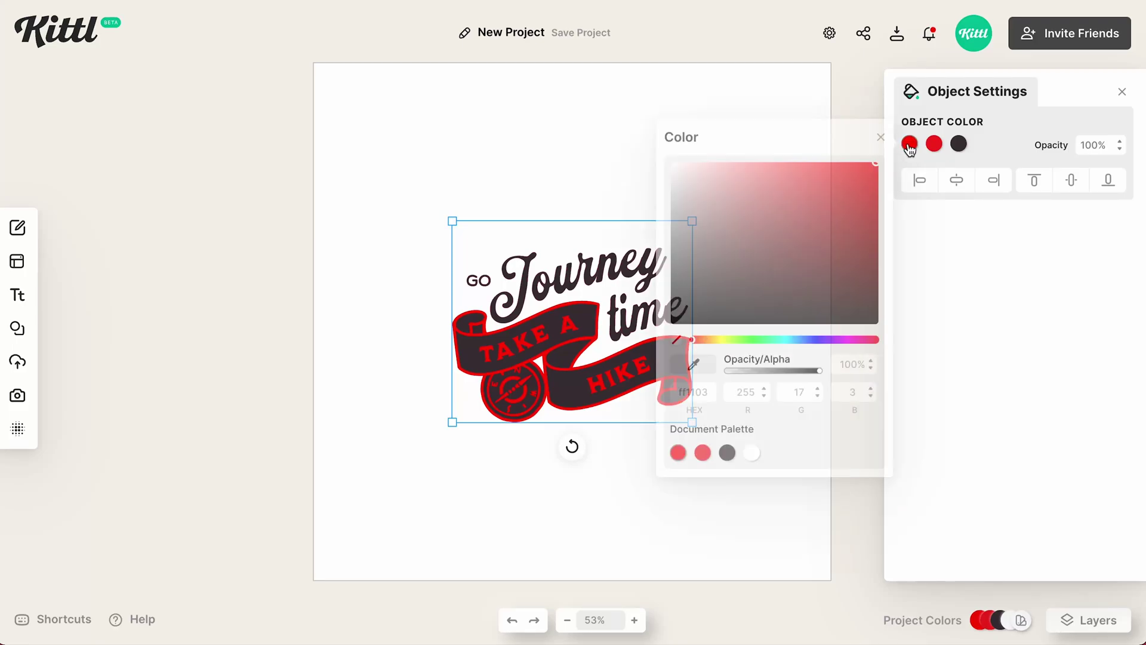
{"action": "mouse_move", "coordinate": [829, 258]}
{"action": "left_mouse_down"}
{"action": "mouse_move", "coordinate": [772, 236]}
{"action": "mouse_move", "coordinate": [828, 185]}
{"action": "mouse_move", "coordinate": [778, 271]}
{"action": "left_mouse_up"}
{"action": "left_click", "coordinate": [959, 144]}
{"action": "left_click", "coordinate": [639, 144]}
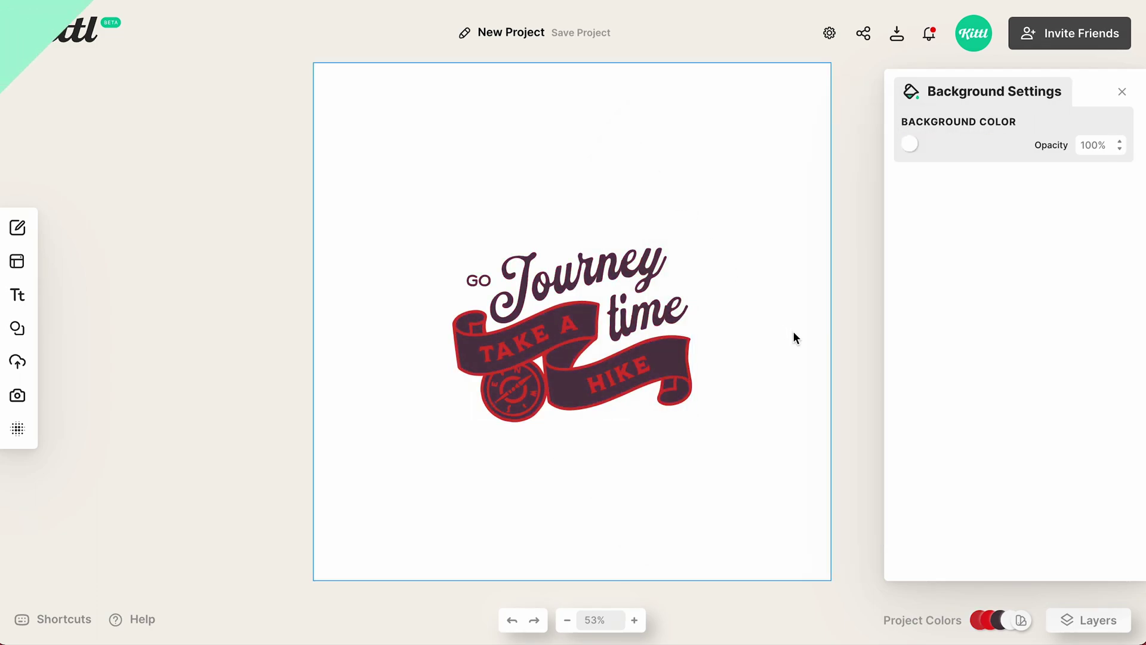